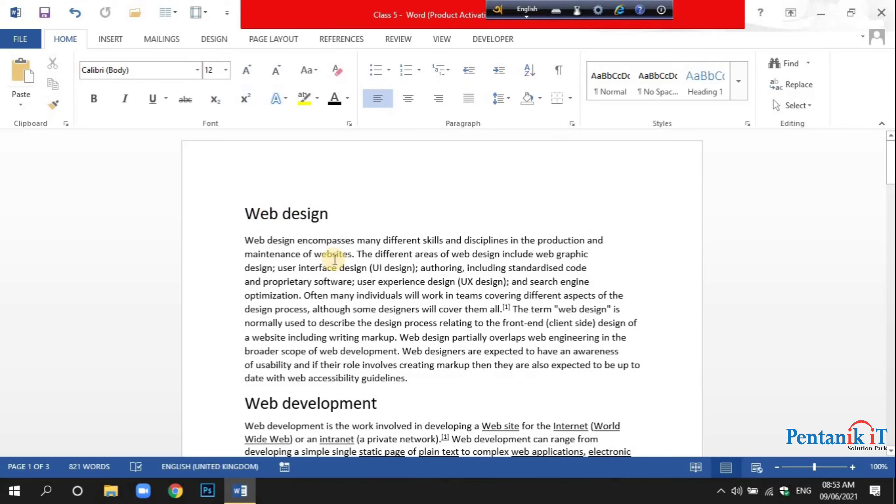
Insert a page break (Ctrl+Enter) right before the Pentanik IT heading, then return to the top.
scroll(296, 236, "down", 3)
scroll(469, 246, "down", 3)
scroll(256, 280, "down", 3)
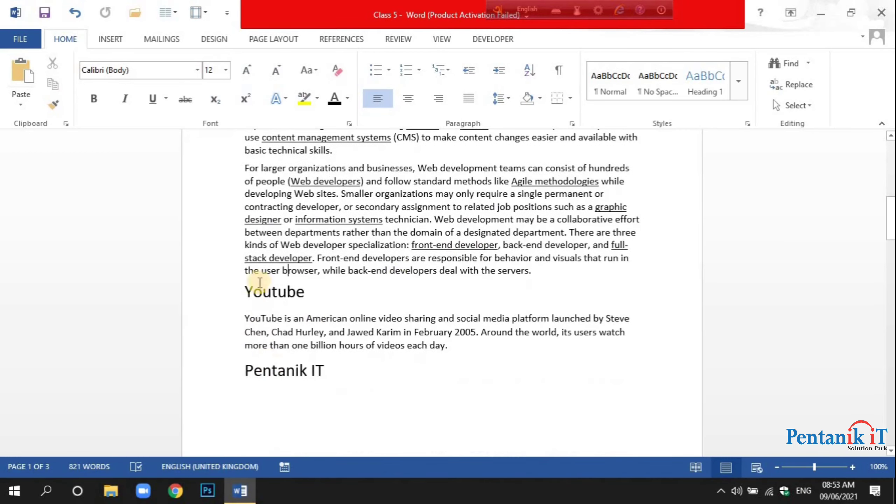
scroll(244, 256, "down", 3)
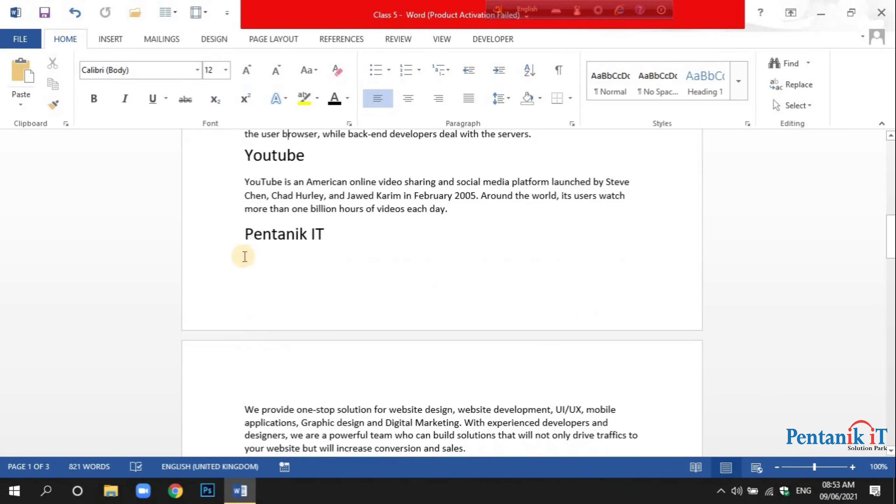
left_click(244, 234)
key("ctrl+Return")
scroll(283, 272, "down", 5)
scroll(247, 244, "down", 3)
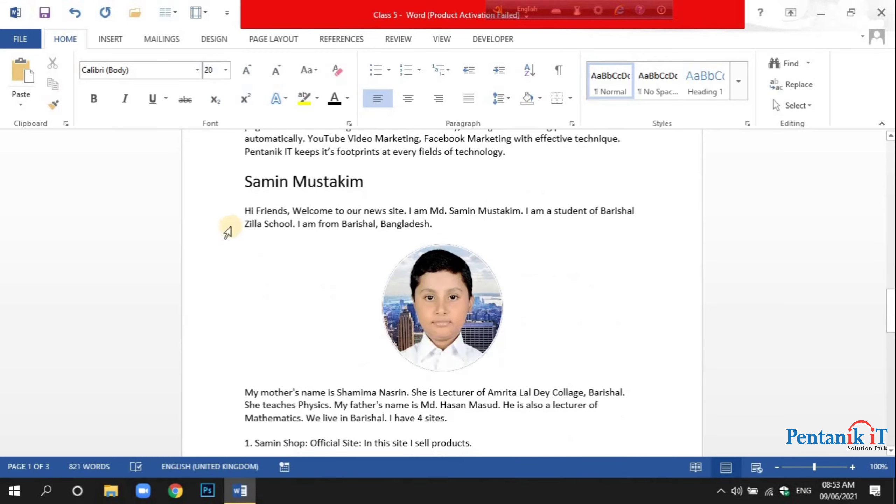
scroll(283, 265, "down", 5)
scroll(283, 262, "up", 5)
scroll(320, 257, "up", 5)
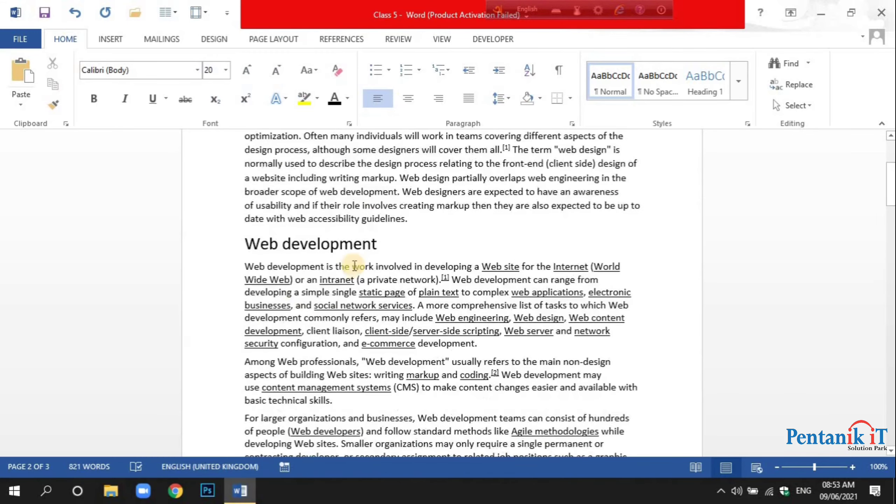
scroll(350, 266, "up", 3)
scroll(385, 282, "down", 10)
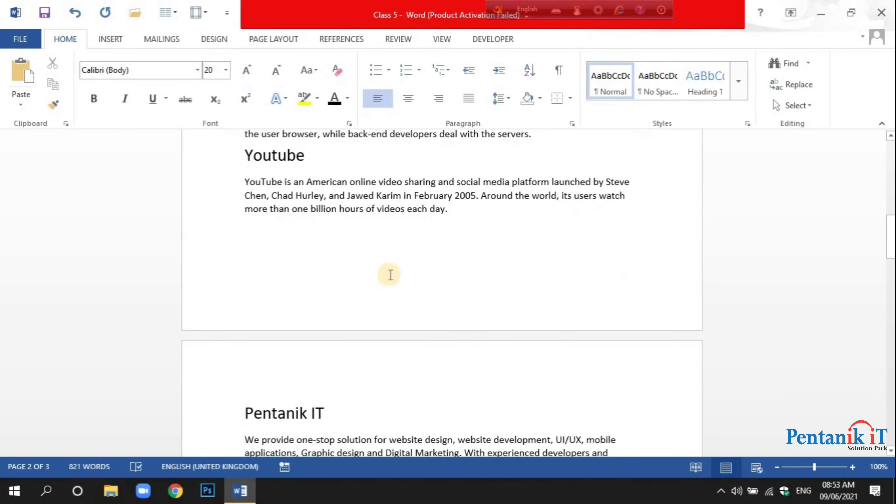
scroll(391, 264, "up", 10)
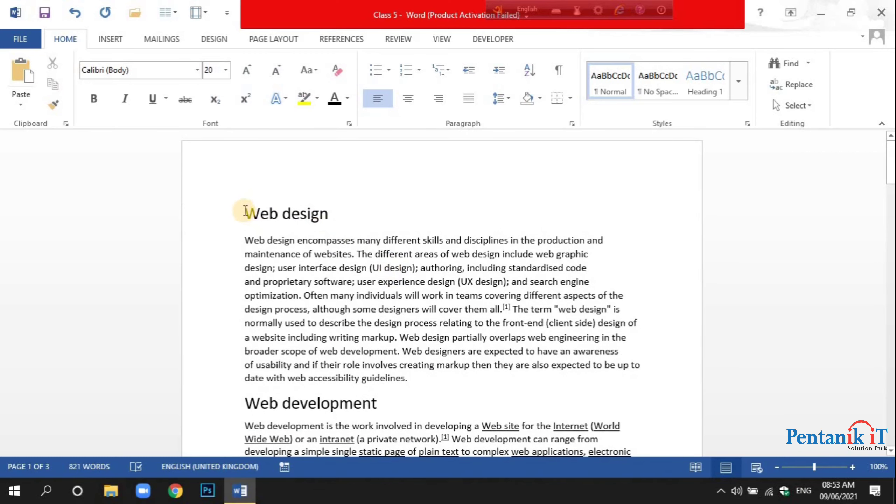
Number the Web design heading as section 1 with the '1 Heading 1 / 1.1 Heading 2' multilevel list.
left_click_drag(245, 212, 321, 203)
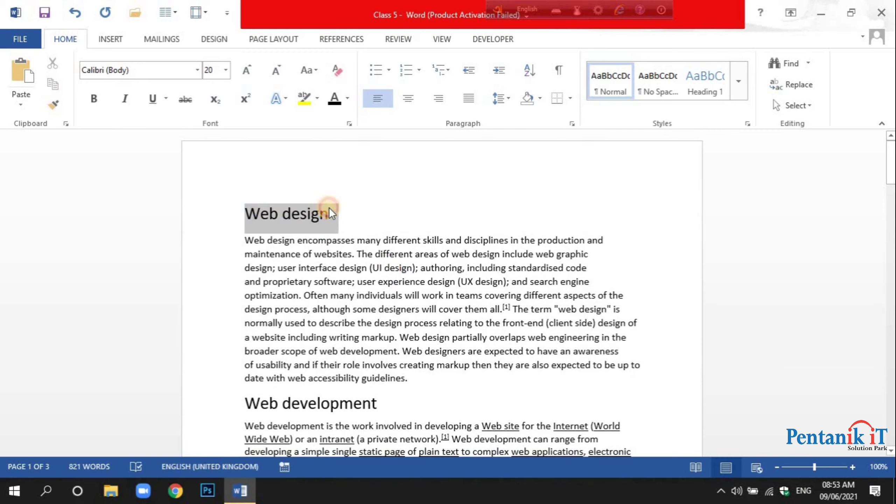
left_click_drag(322, 204, 329, 209)
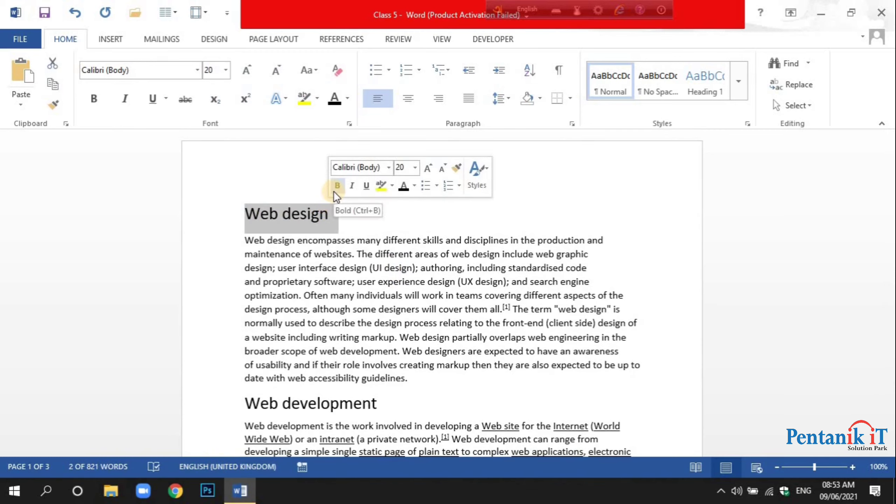
left_click(442, 68)
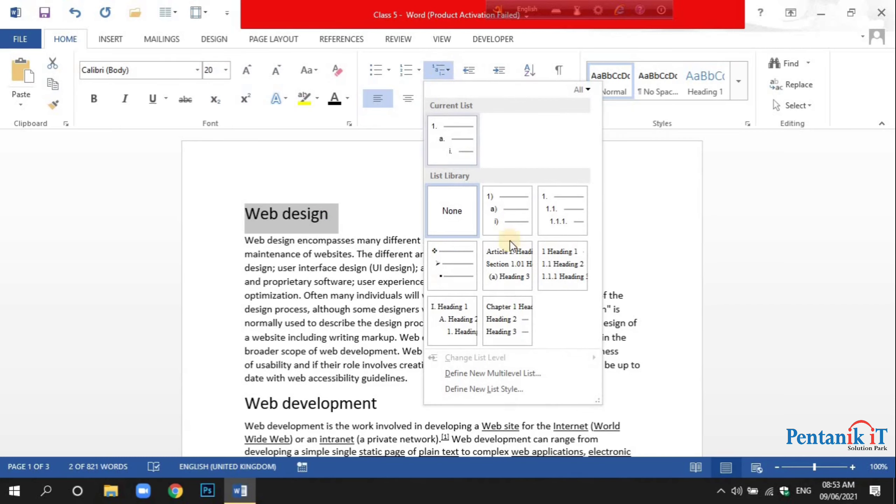
mouse_move(563, 210)
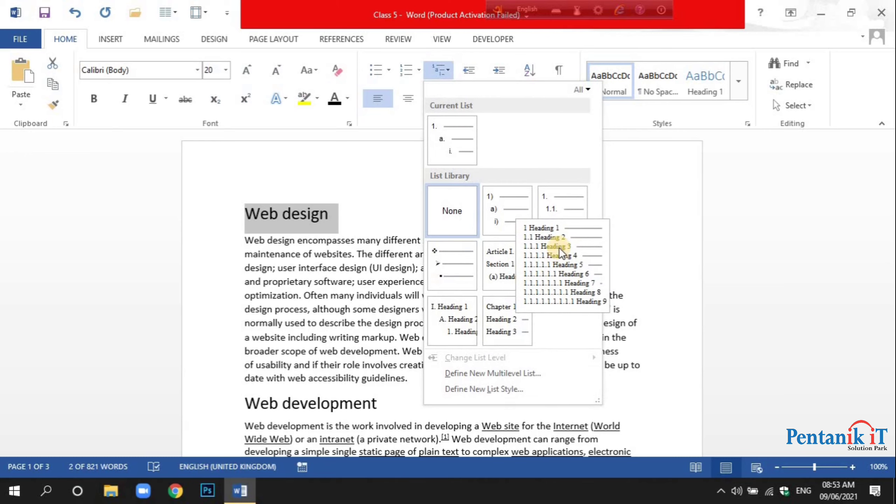
left_click(555, 252)
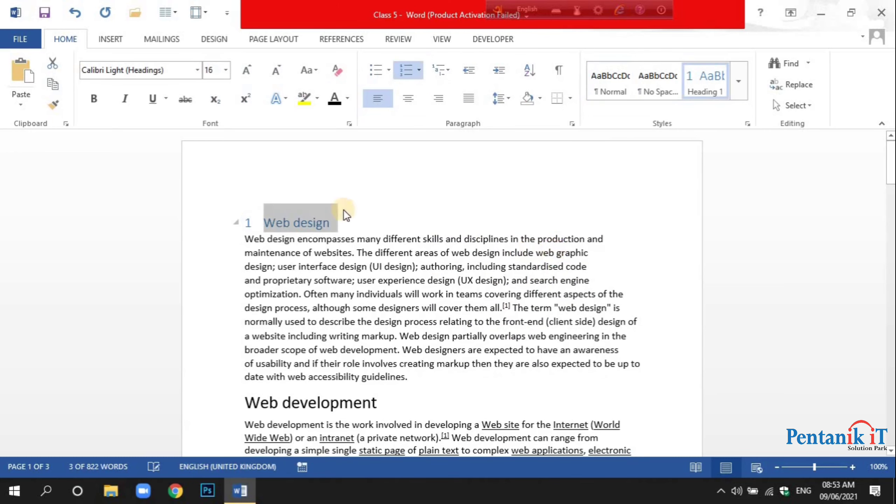
left_click(336, 219)
left_click(222, 206)
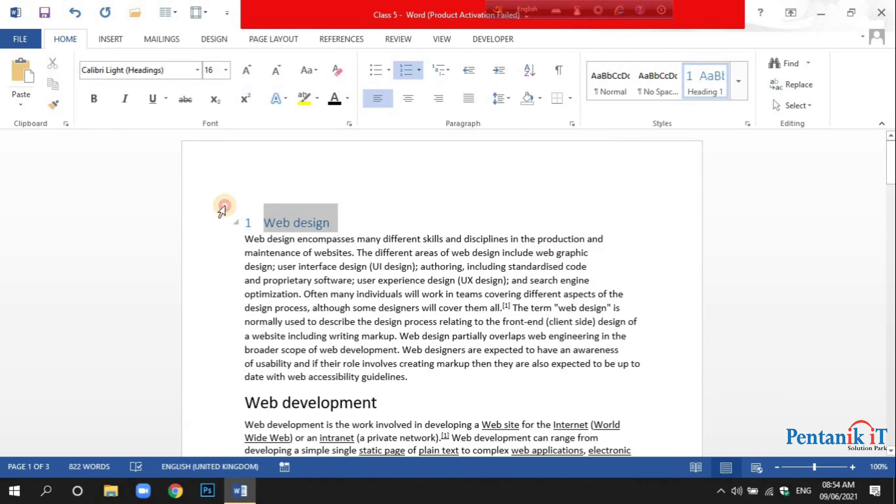
left_click(382, 310)
Apply the same multilevel numbering to Web development, making it section 2.
scroll(381, 310, "down", 3)
left_click_drag(391, 266, 245, 265)
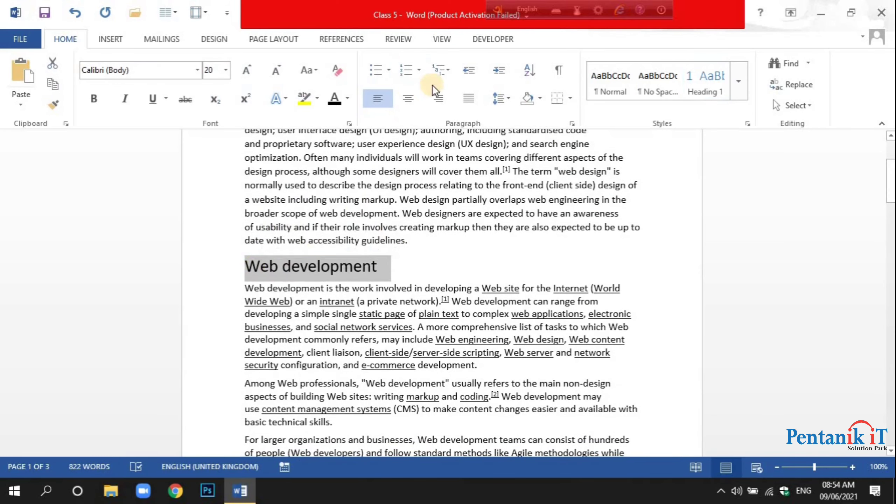
left_click(448, 71)
left_click(558, 259)
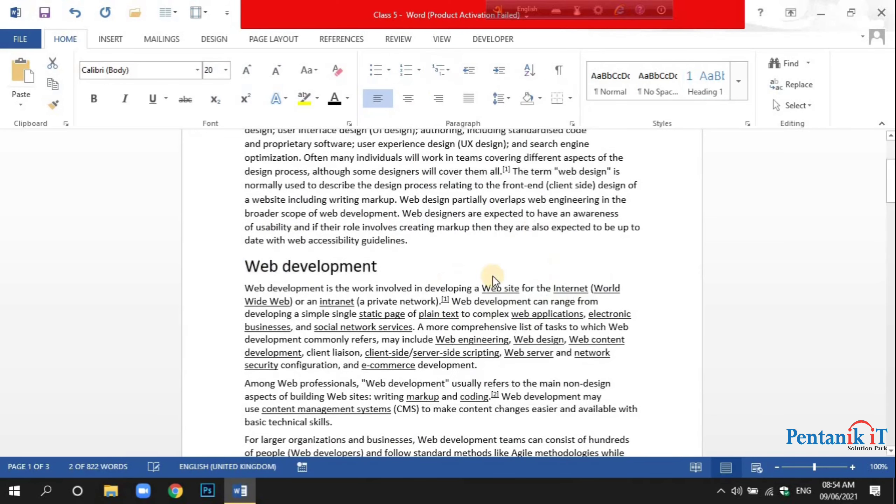
Number the Youtube heading as section 3 with the multilevel list.
scroll(291, 267, "up", 3)
scroll(296, 258, "up", 1)
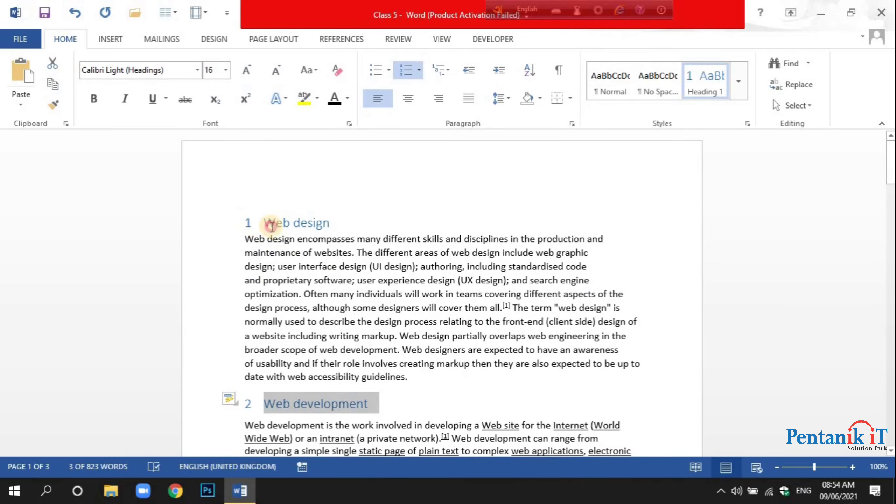
left_click_drag(264, 222, 326, 216)
scroll(322, 291, "down", 3)
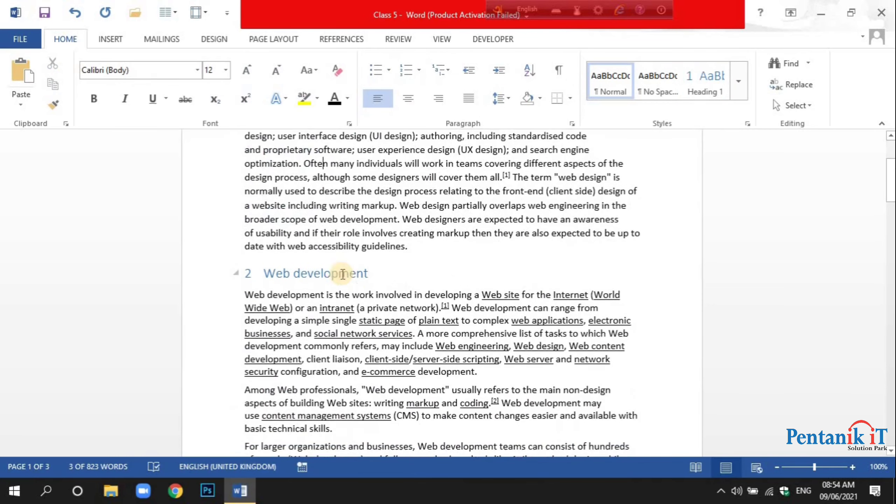
left_click_drag(370, 267, 315, 268)
left_click(311, 311)
scroll(316, 306, "down", 3)
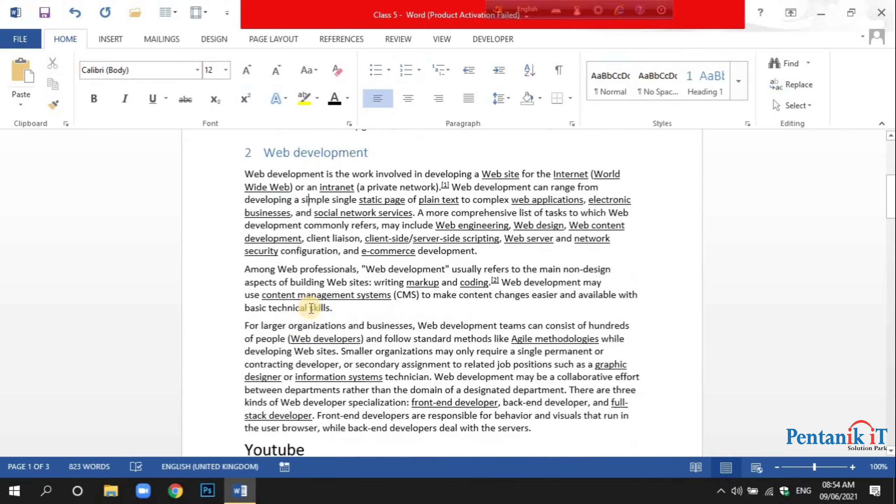
scroll(321, 293, "down", 4)
left_click_drag(243, 270, 239, 285)
double_click(239, 284)
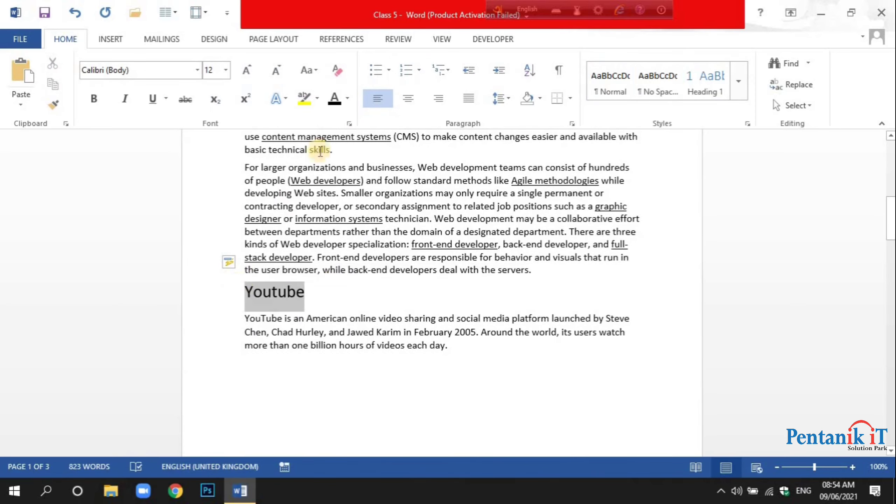
left_click(448, 73)
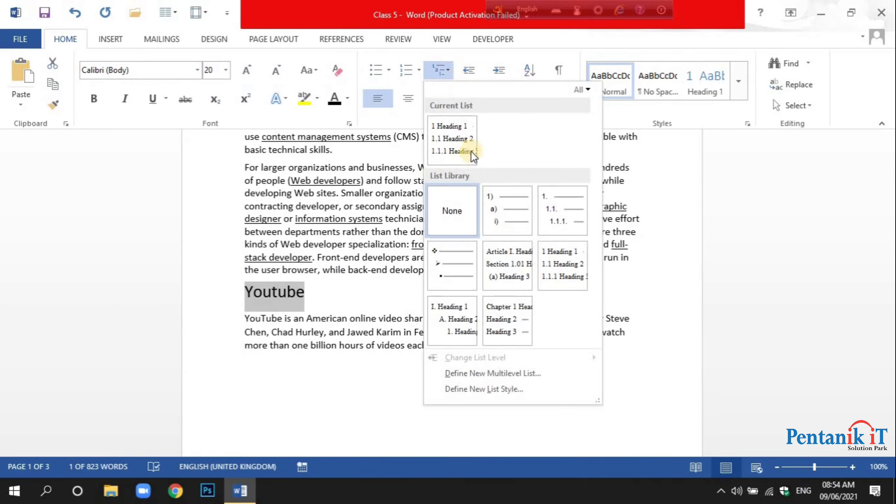
left_click(551, 261)
Number the Pentanik IT heading as section 4.
scroll(504, 243, "down", 5)
scroll(504, 242, "down", 5)
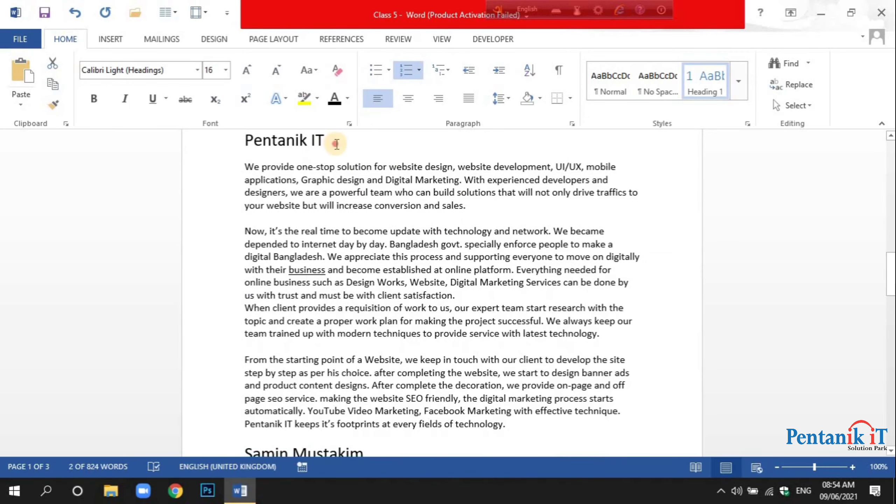
left_click_drag(333, 140, 267, 140)
left_click(472, 76)
left_click(435, 74)
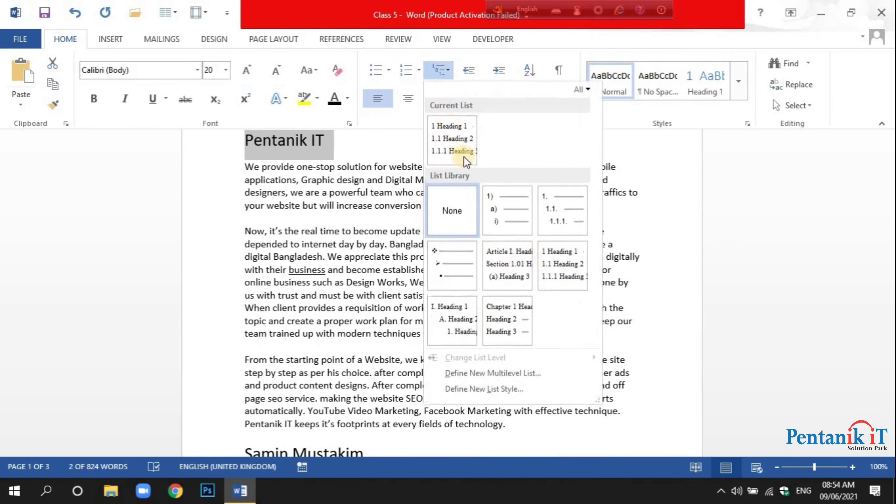
left_click(560, 269)
scroll(521, 288, "down", 7)
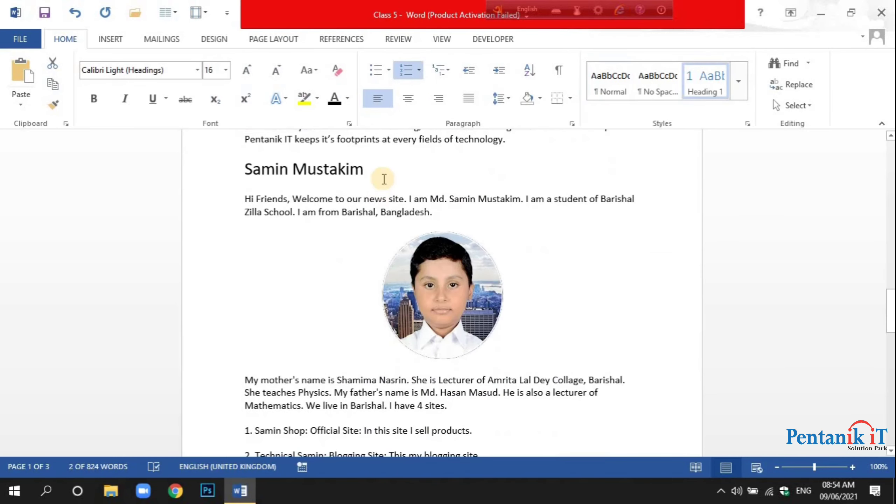
left_click_drag(367, 169, 247, 169)
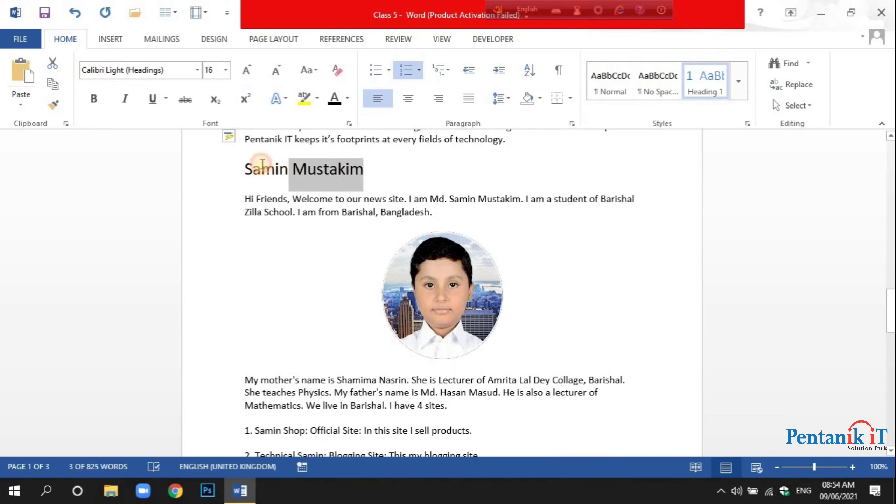
left_click(442, 70)
left_click(568, 282)
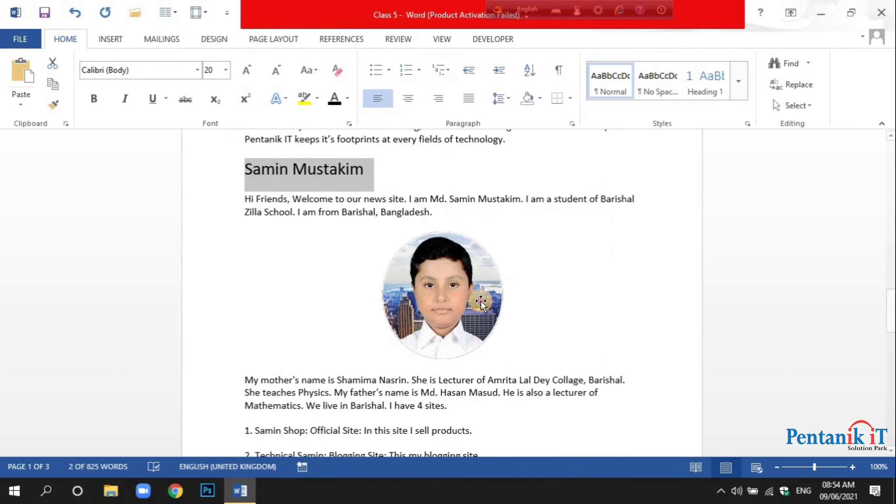
left_click(480, 301)
scroll(526, 290, "down", 3)
left_click(528, 289)
scroll(528, 288, "up", 5)
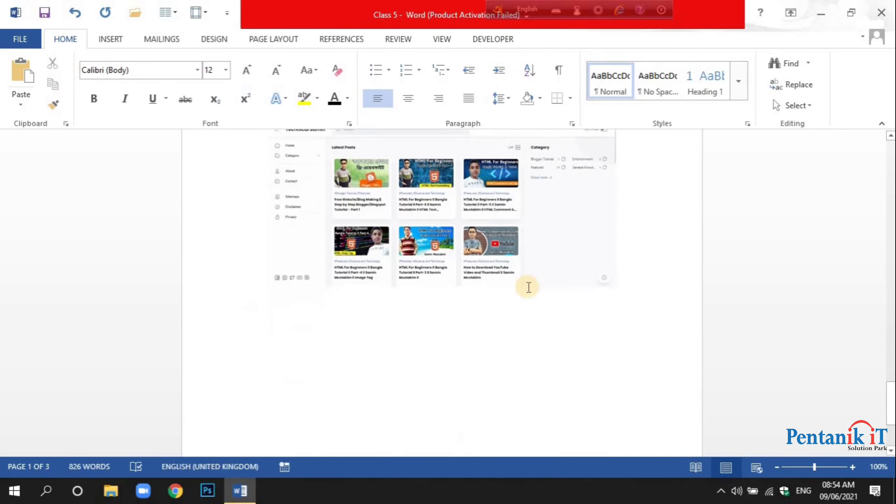
scroll(526, 286, "up", 5)
scroll(526, 286, "up", 5)
scroll(519, 247, "up", 5)
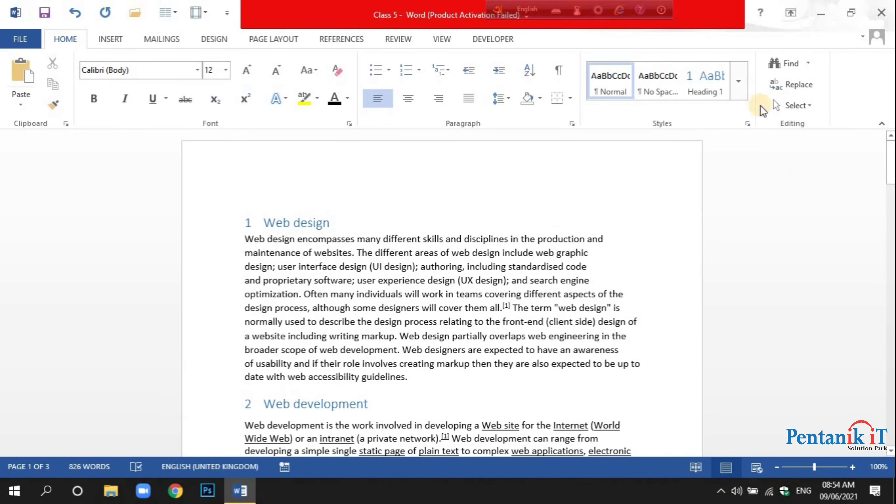
Add a blank line above the first heading and insert Automatic Table 1 there.
left_click(739, 81)
left_click(527, 196)
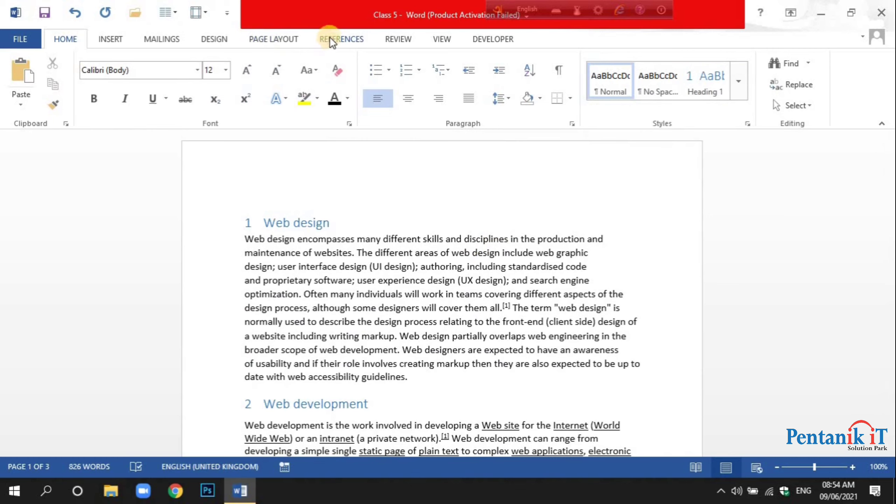
left_click(343, 40)
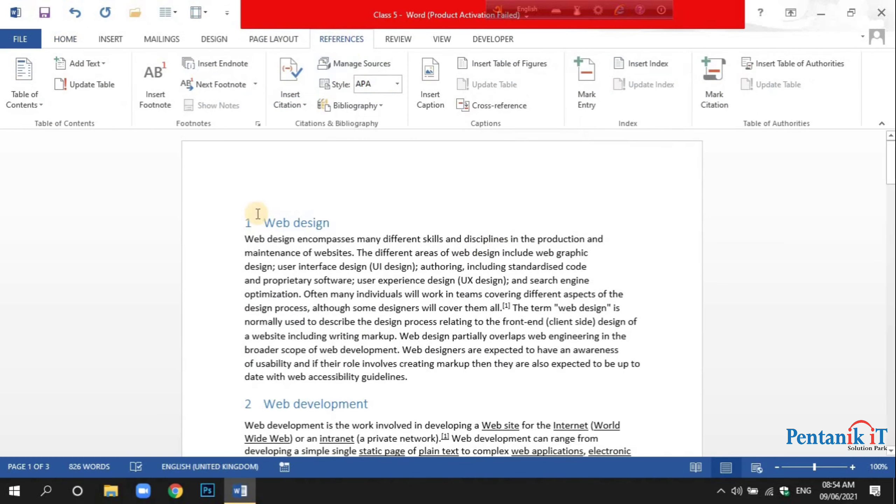
mouse_move(287, 222)
key("Return")
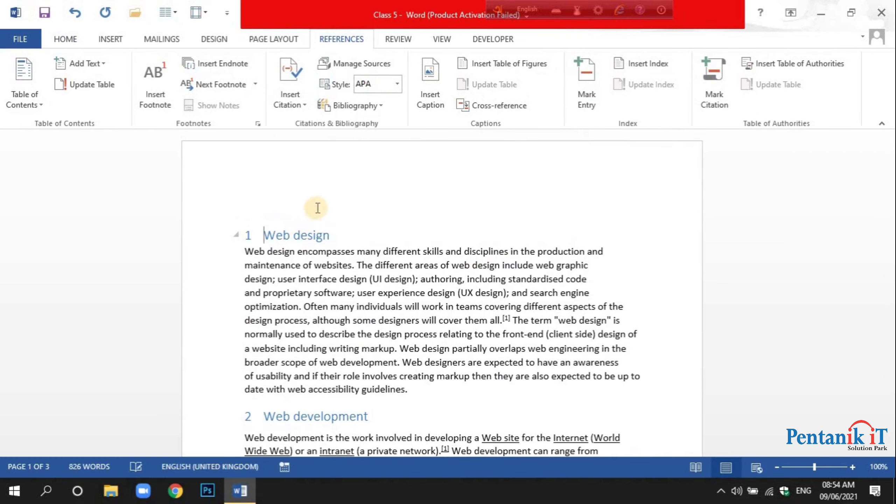
left_click(269, 207)
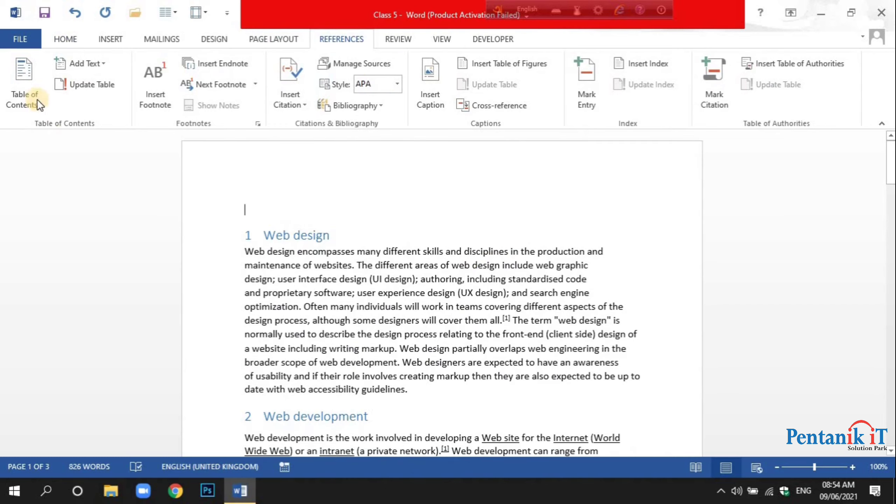
left_click(36, 74)
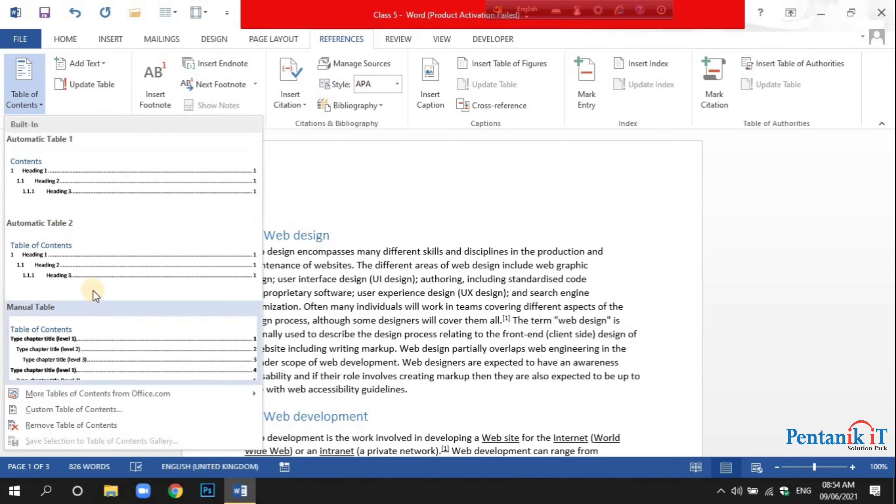
left_click(76, 143)
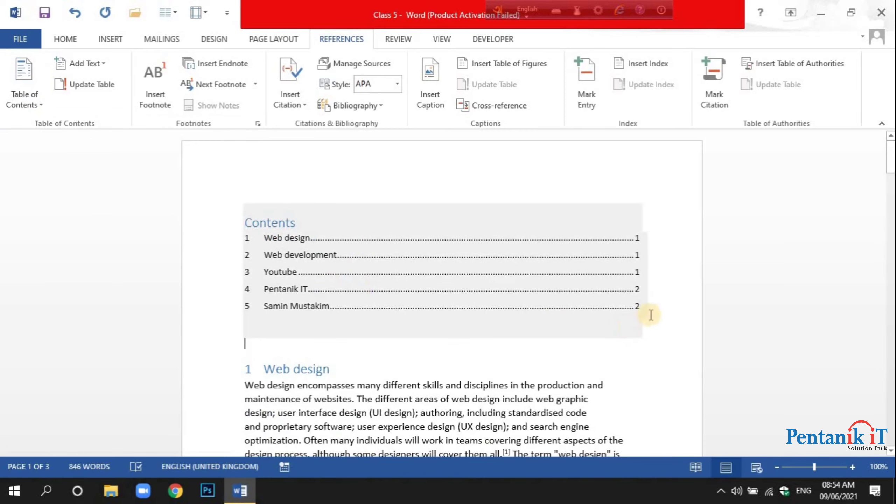
left_click(151, 227)
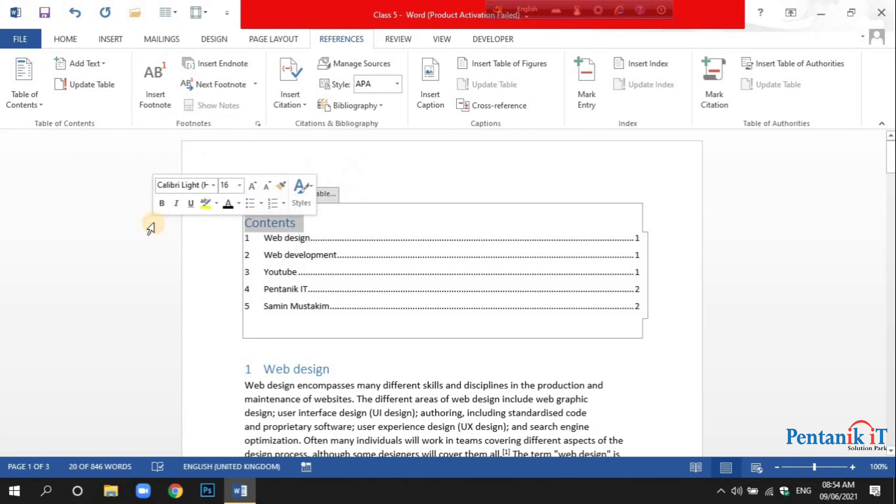
left_click(65, 38)
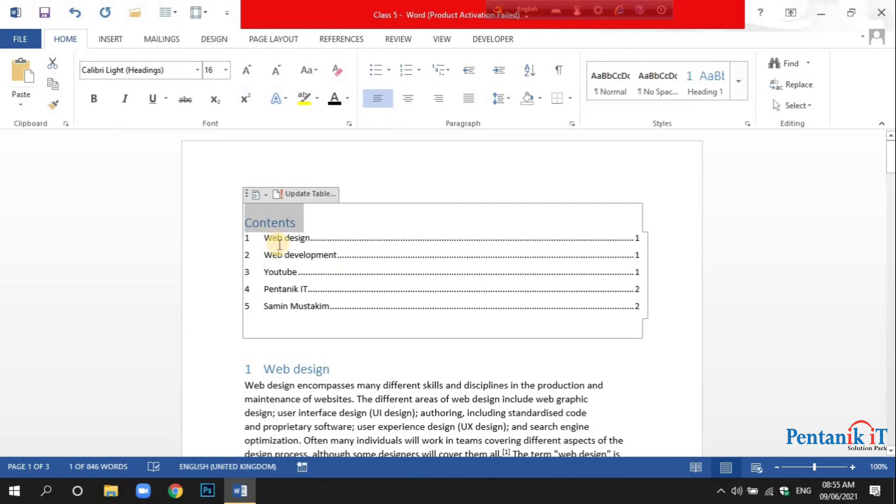
left_click(457, 262)
left_click(552, 282)
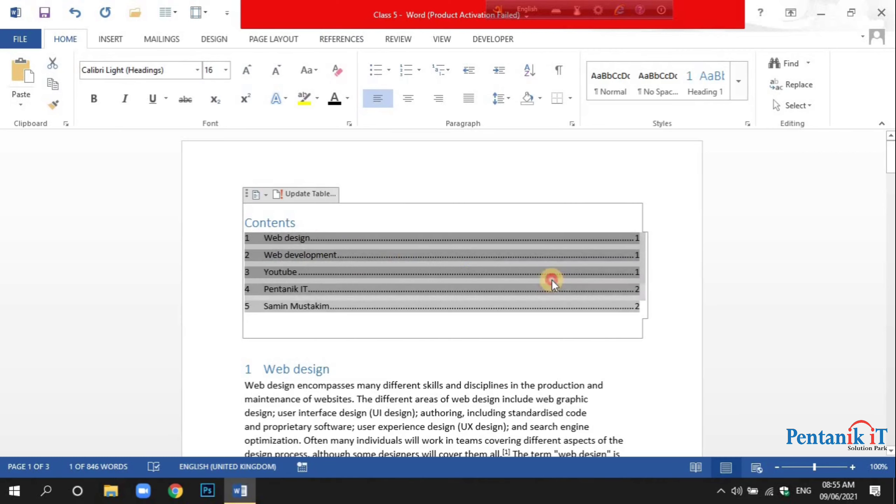
left_click(288, 255)
left_click(279, 291)
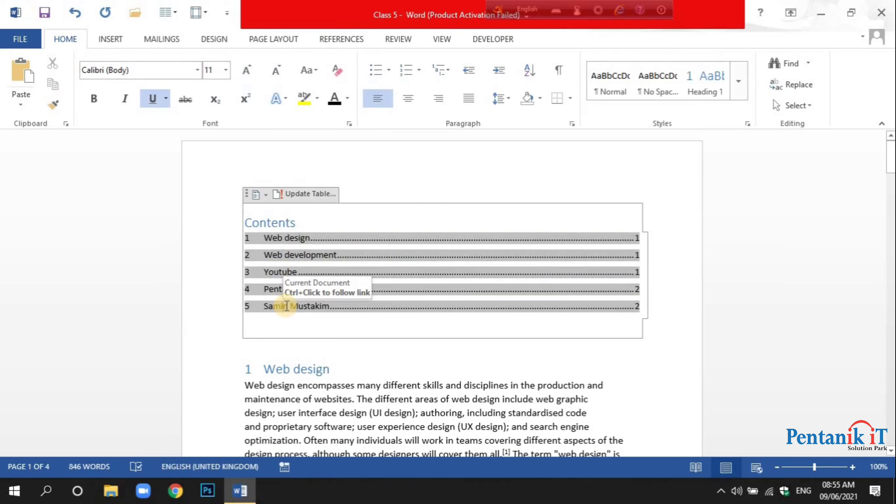
scroll(300, 306, "down", 3)
scroll(399, 282, "up", 3)
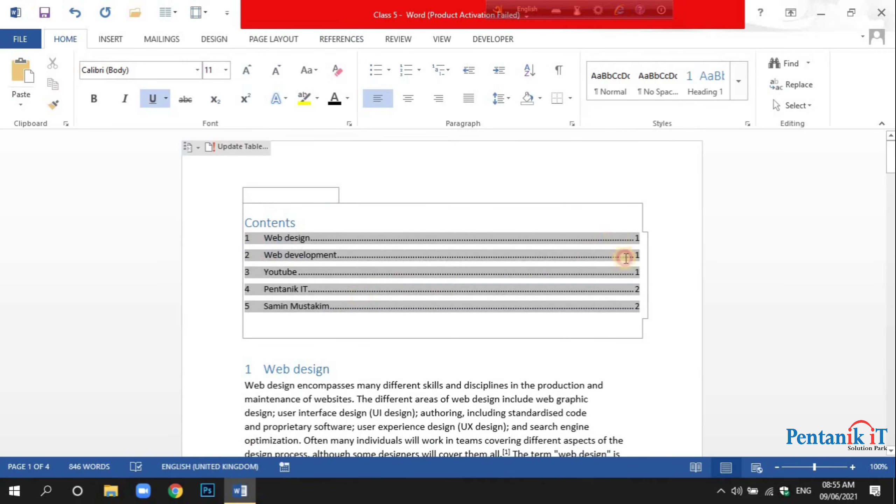
left_click_drag(626, 257, 571, 362)
left_click(571, 363)
scroll(512, 316, "down", 3)
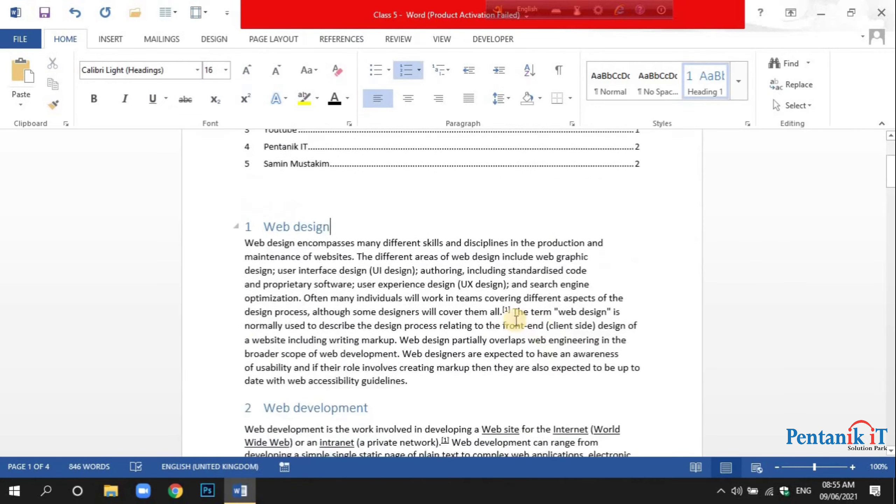
scroll(511, 317, "down", 7)
scroll(277, 233, "up", 6)
scroll(339, 356, "down", 3)
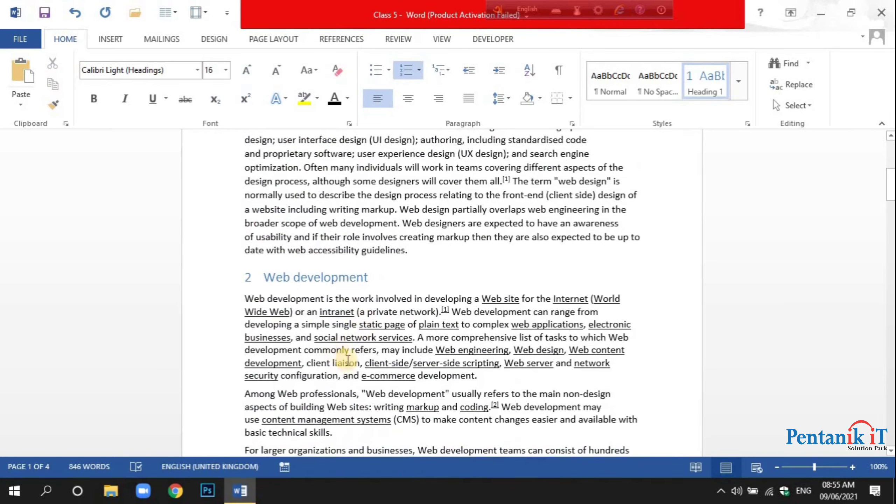
scroll(439, 369, "down", 2)
scroll(295, 304, "down", 4)
scroll(291, 399, "down", 4)
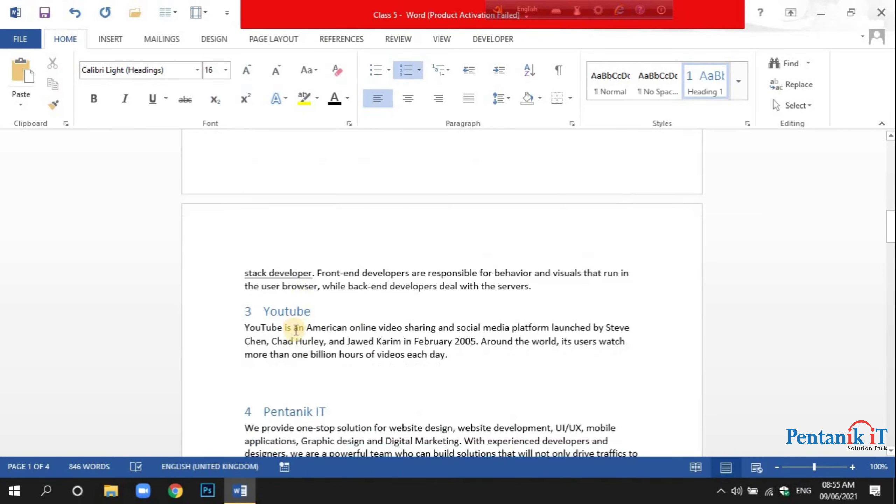
scroll(295, 329, "down", 4)
scroll(321, 293, "down", 7)
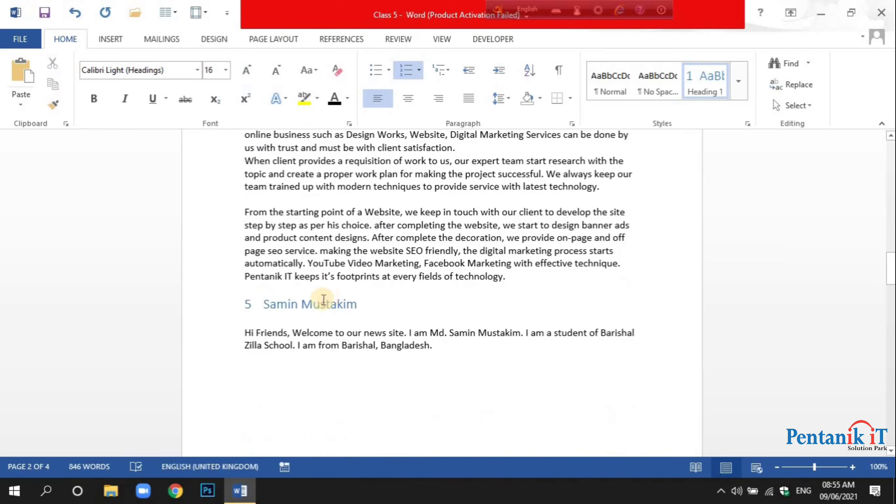
scroll(310, 309, "down", 3)
scroll(314, 260, "up", 12)
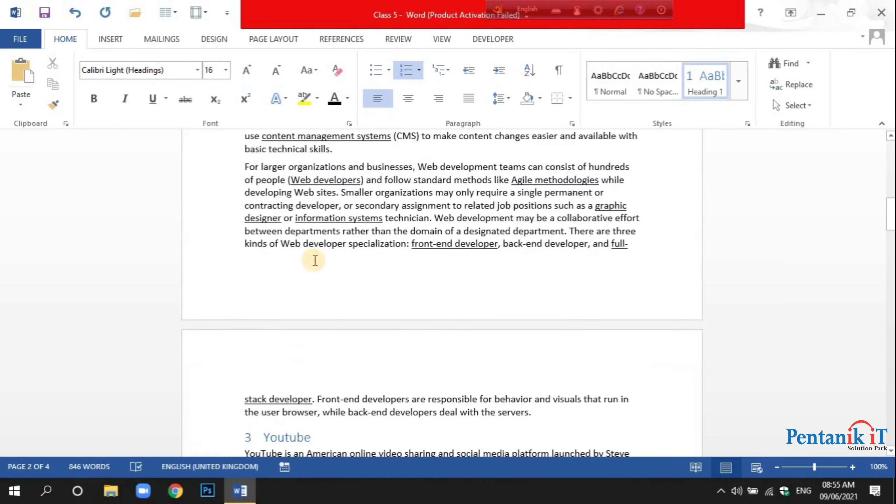
scroll(417, 294, "up", 13)
left_click(308, 306)
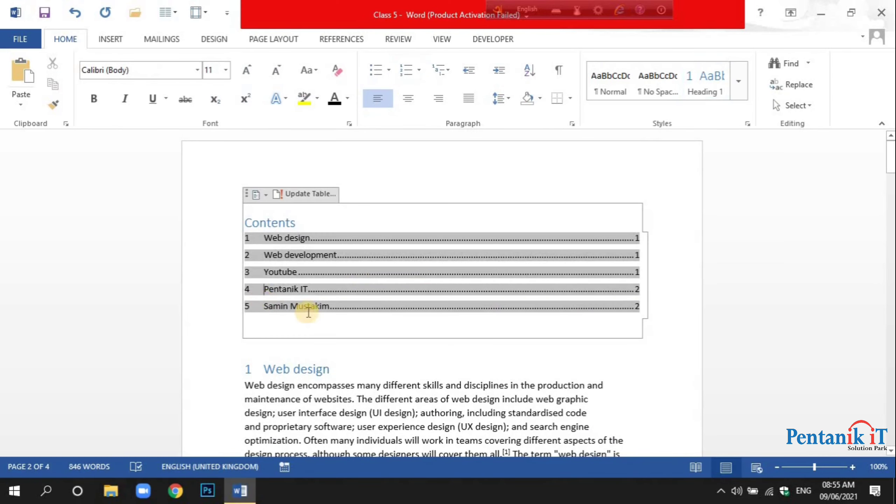
left_click(638, 307)
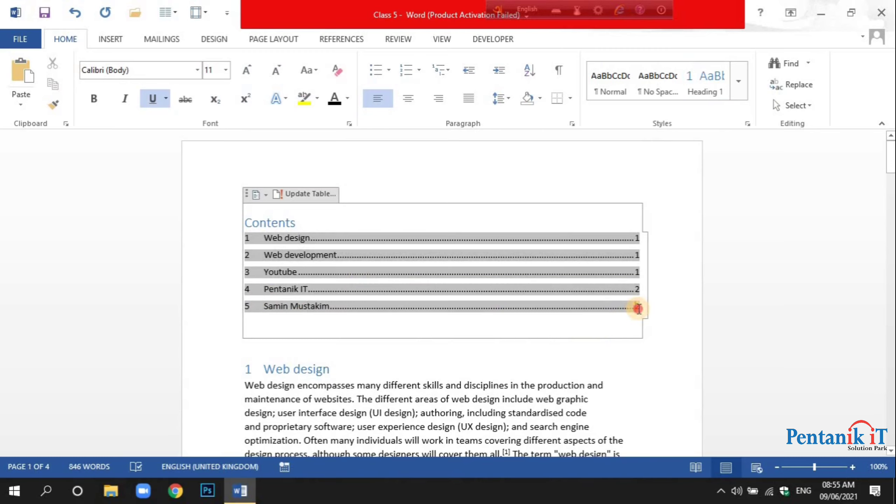
left_click_drag(638, 308, 634, 267)
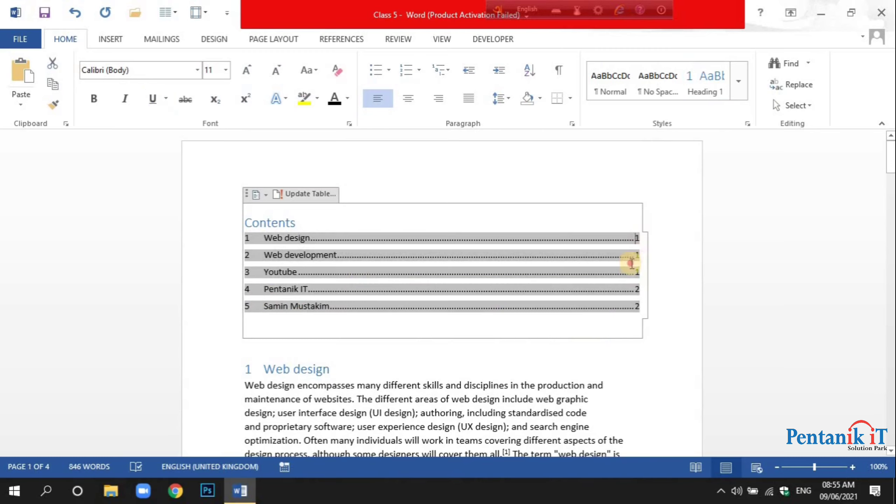
left_click_drag(638, 242, 639, 305)
left_click(243, 238, "ctrl")
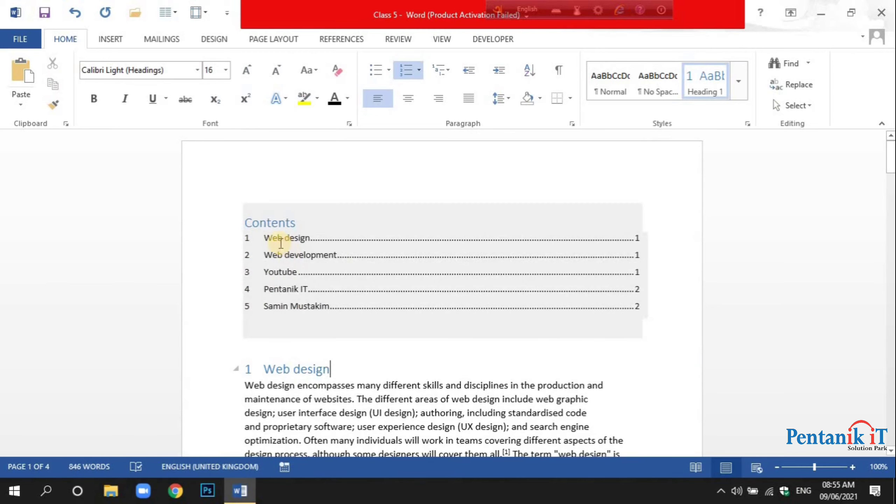
left_click_drag(270, 238, 319, 312)
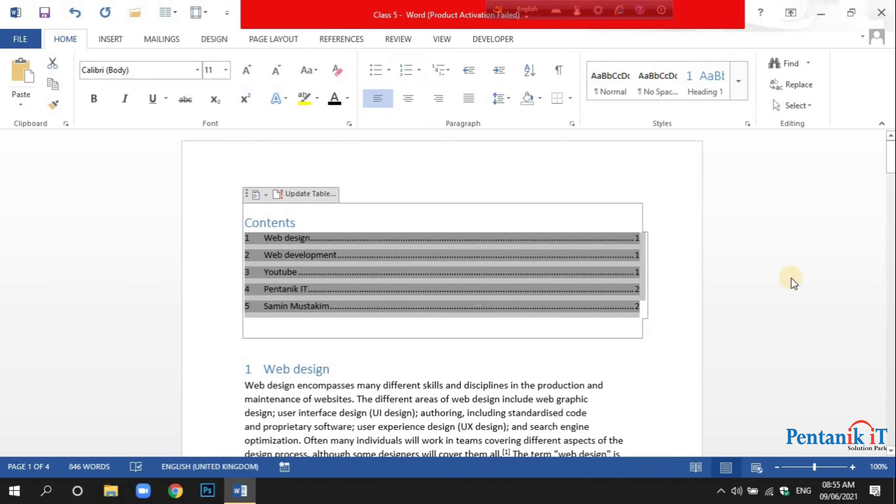
scroll(254, 256, "down", 10)
scroll(580, 452, "down", 10)
scroll(300, 364, "down", 6)
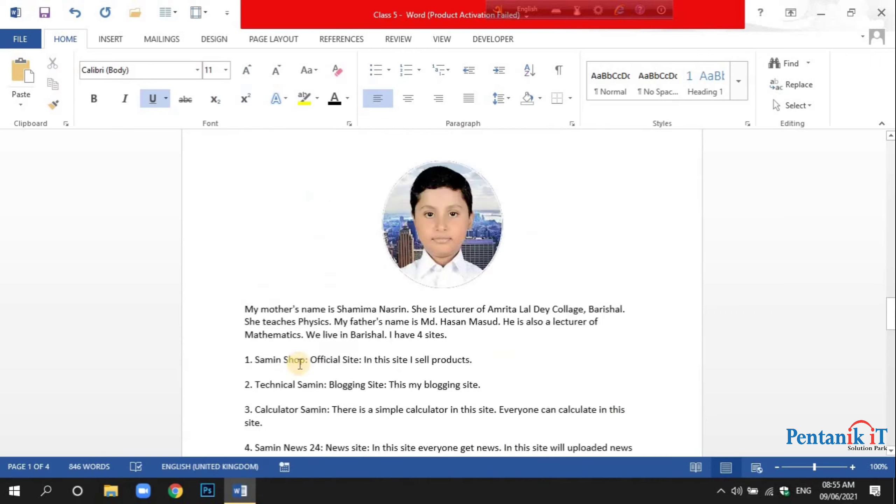
scroll(409, 327, "down", 3)
scroll(380, 291, "down", 10)
scroll(390, 331, "down", 2)
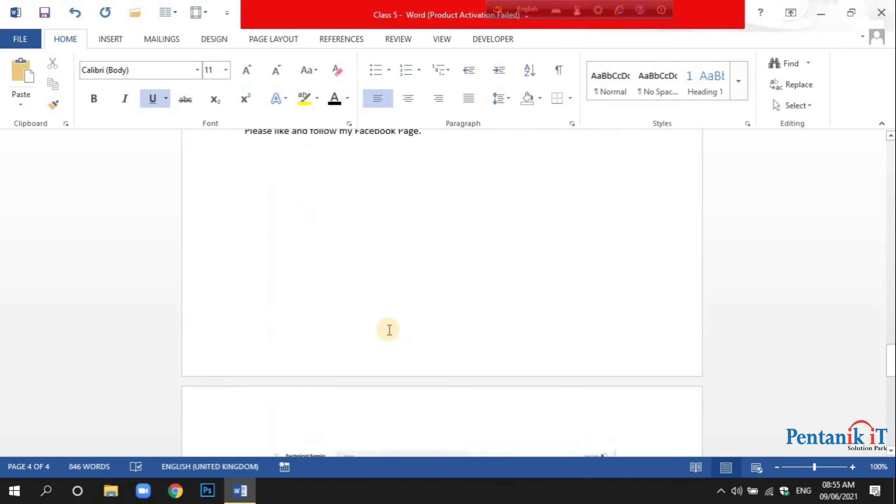
scroll(314, 212, "up", 10)
scroll(316, 214, "up", 6)
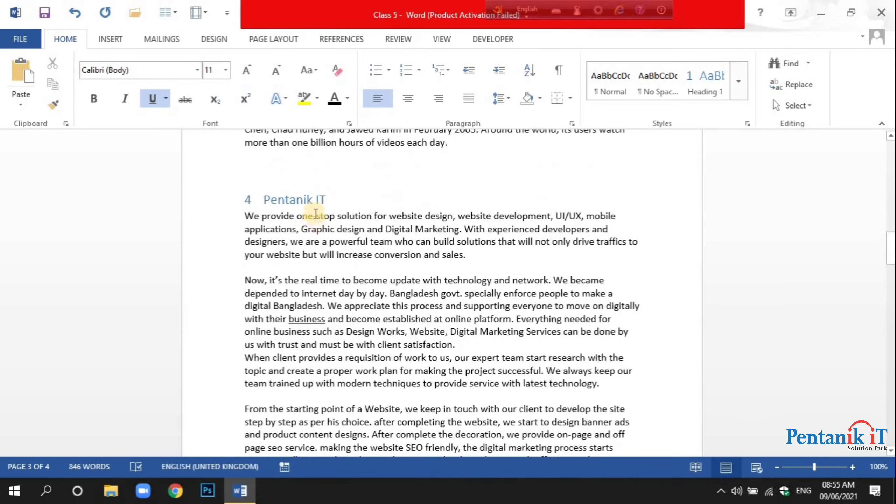
scroll(315, 213, "up", 5)
scroll(314, 211, "up", 10)
scroll(328, 226, "up", 2)
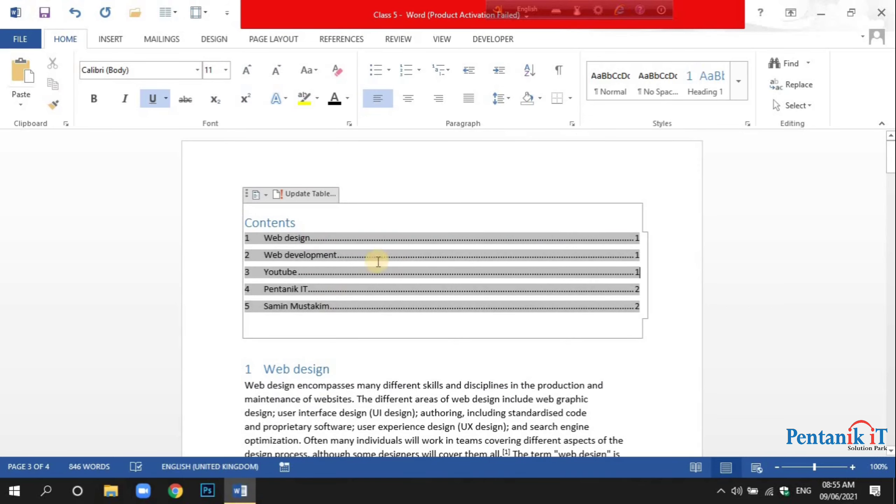
left_click(662, 345)
scroll(429, 314, "down", 3)
scroll(388, 293, "down", 9)
scroll(307, 205, "down", 1)
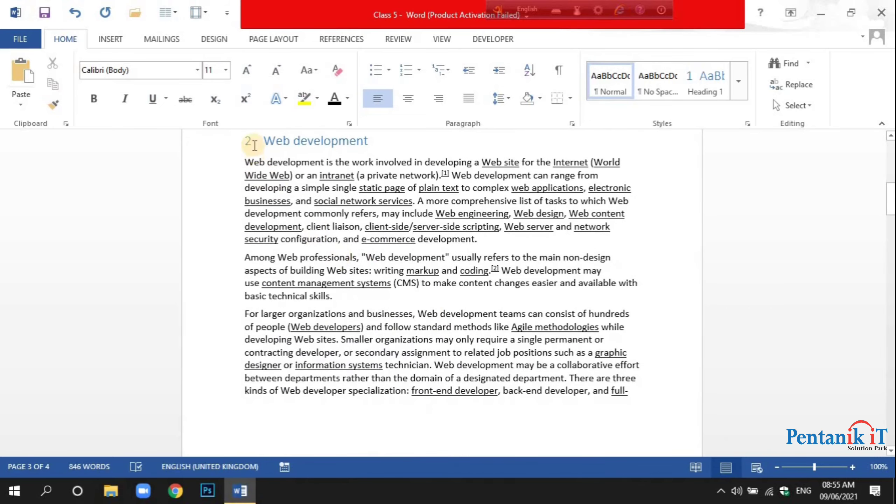
scroll(285, 256, "down", 8)
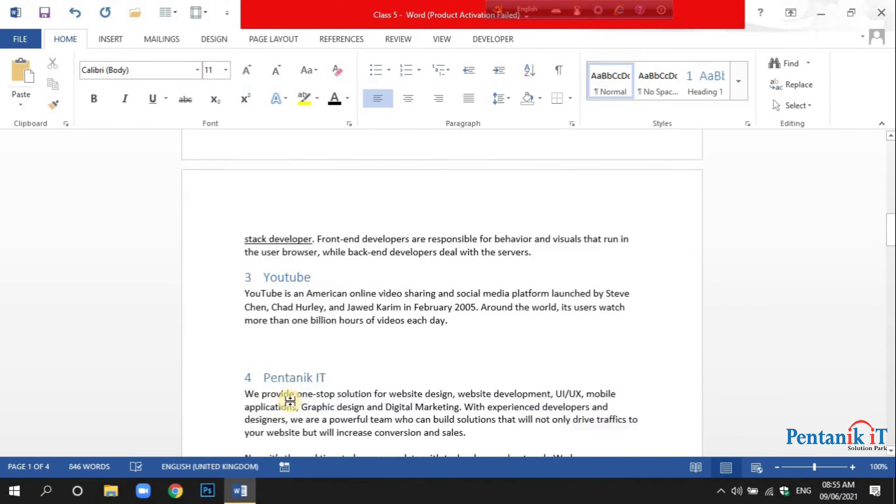
scroll(290, 401, "down", 12)
scroll(296, 379, "down", 8)
scroll(305, 350, "down", 3)
scroll(304, 335, "up", 15)
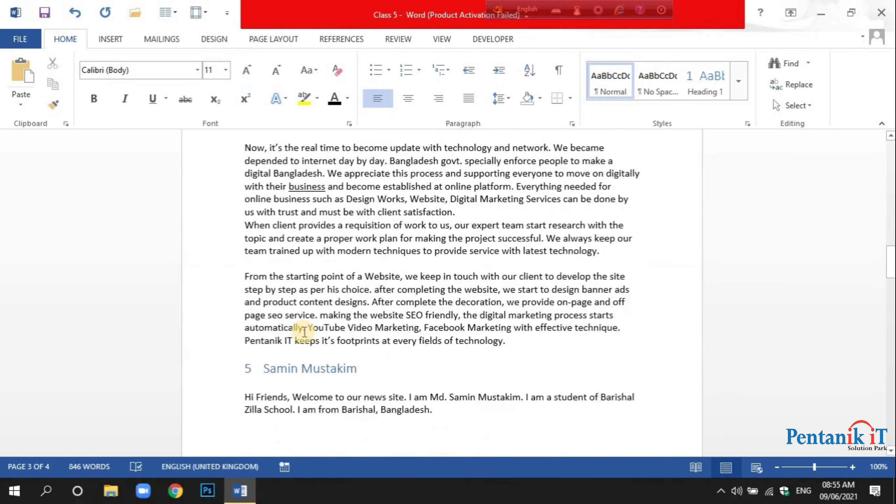
scroll(305, 332, "up", 2)
scroll(304, 329, "up", 4)
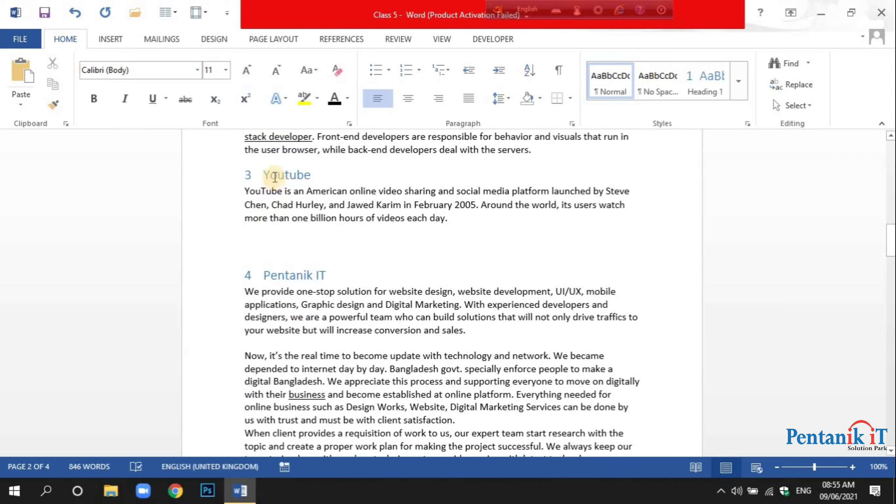
left_click(264, 276)
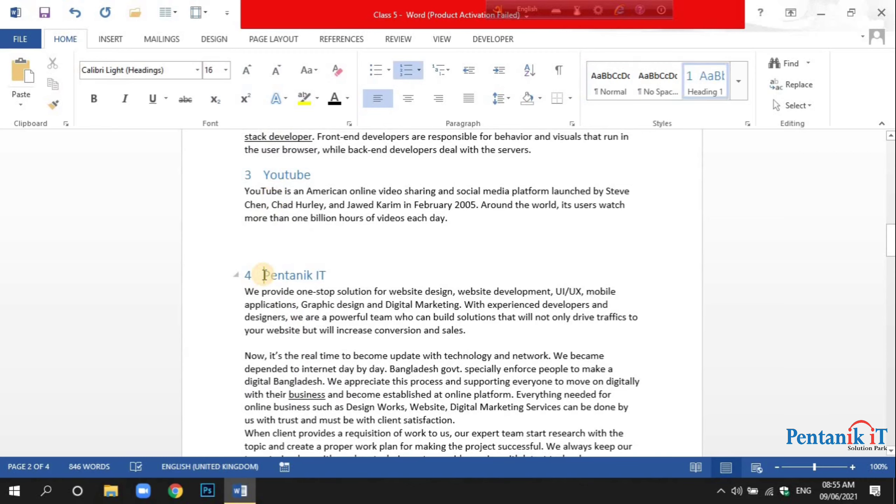
key("Tab")
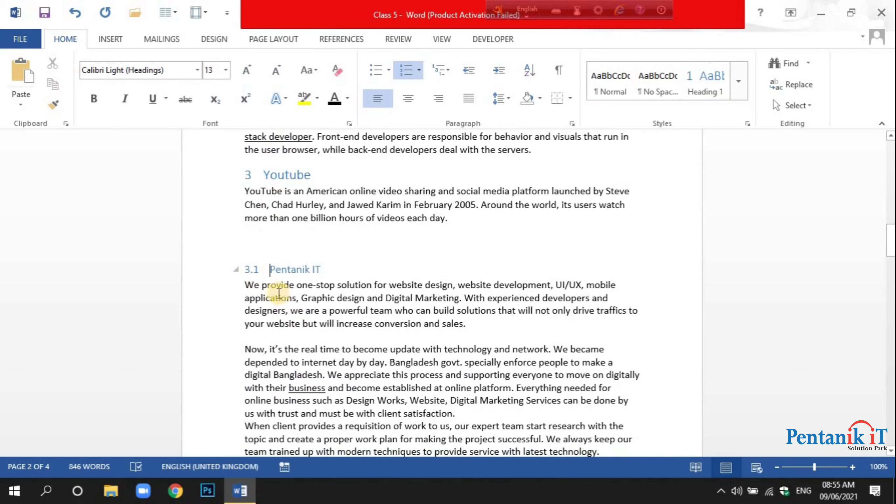
scroll(275, 288, "down", 10)
scroll(274, 286, "down", 3)
scroll(250, 180, "up", 4)
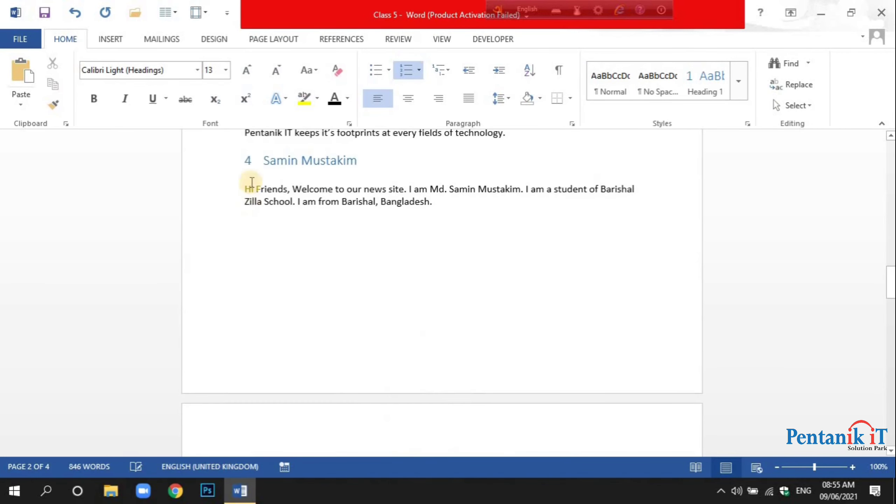
left_click(252, 156)
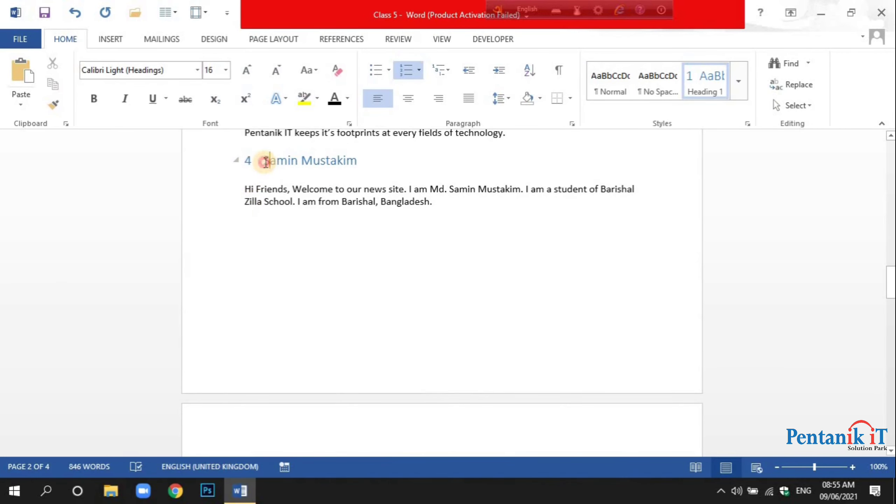
key("Tab")
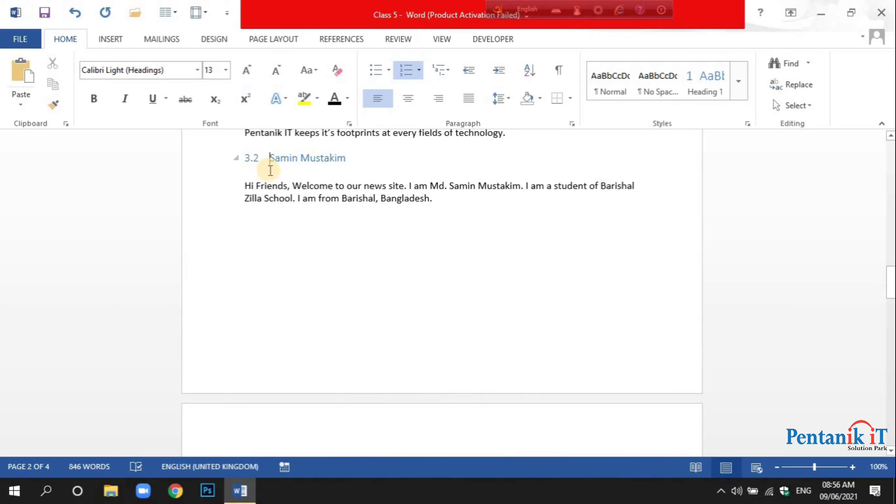
scroll(352, 232, "up", 10)
Update only the page numbers in the Contents table so Youtube shows page 2.
scroll(353, 232, "up", 10)
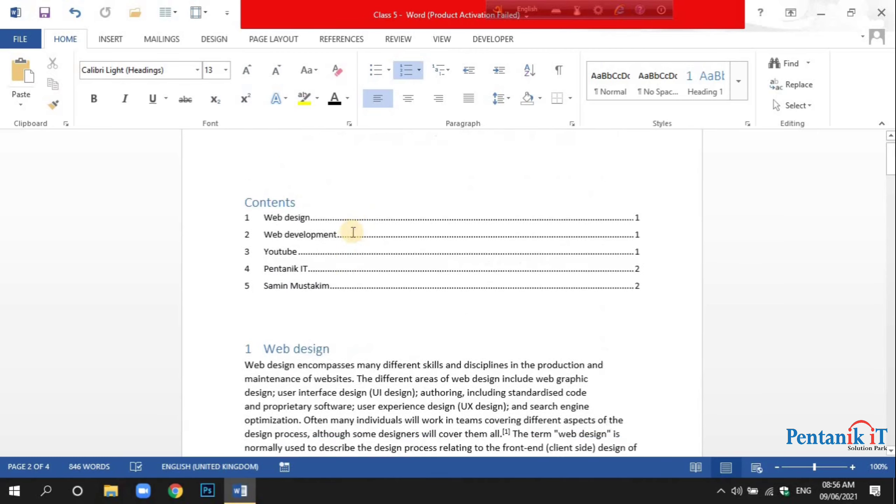
scroll(353, 232, "up", 1)
left_click(465, 310)
left_click_drag(600, 300, 236, 224)
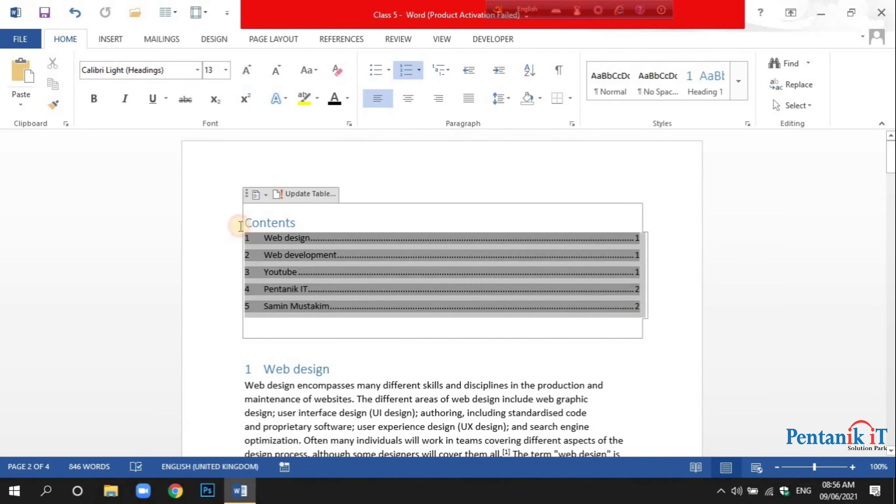
left_click(313, 276)
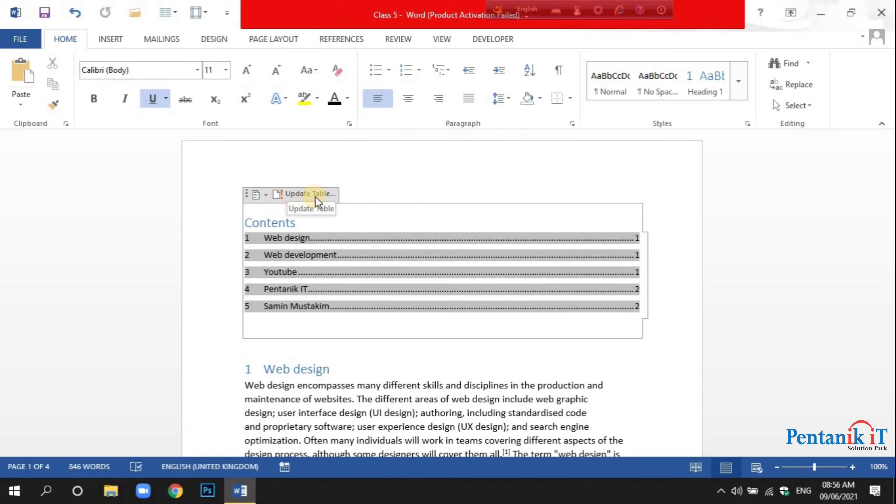
left_click(304, 193)
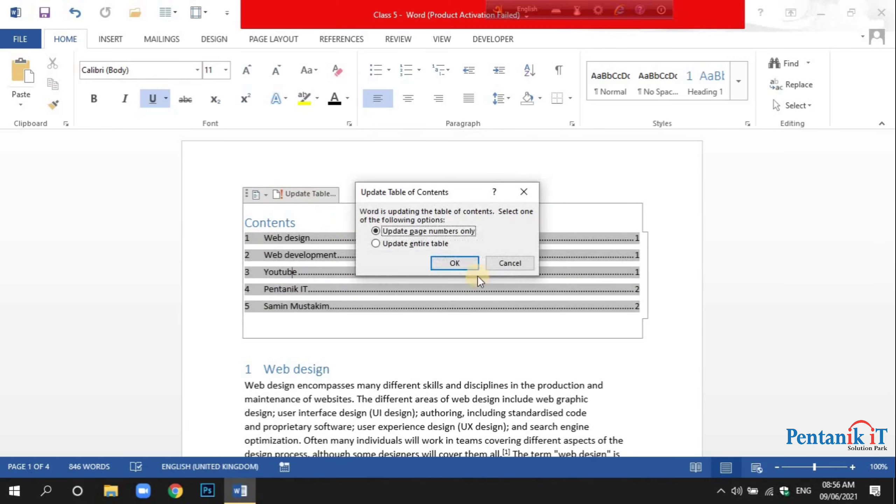
left_click(449, 263)
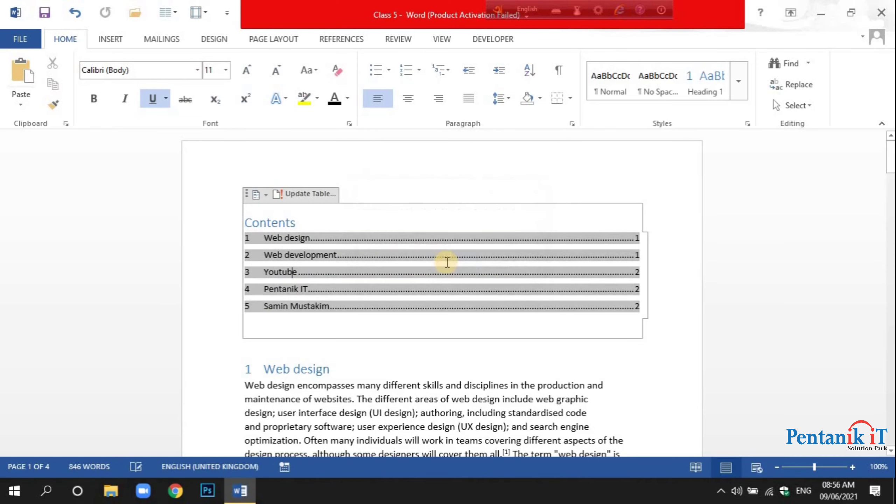
left_click(312, 194)
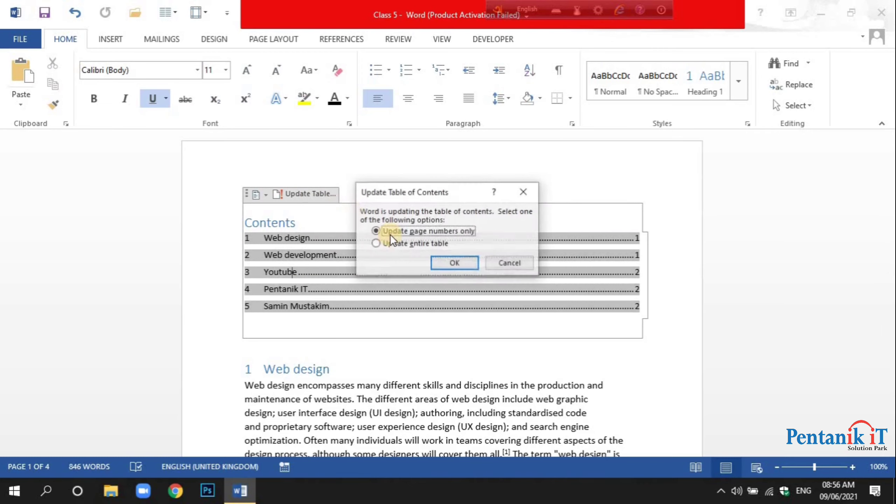
left_click(496, 264)
left_click(315, 36)
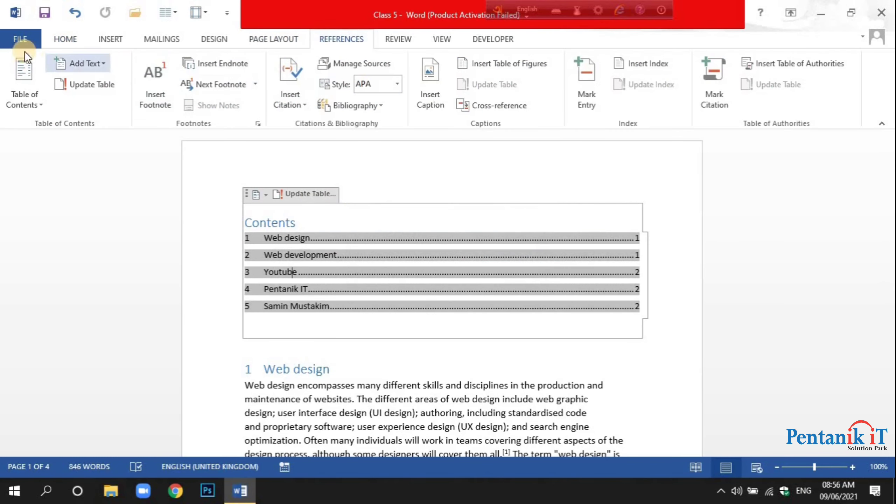
Insert Automatic Table 2, titled 'Table of Contents', below the existing contents table.
left_click(24, 77)
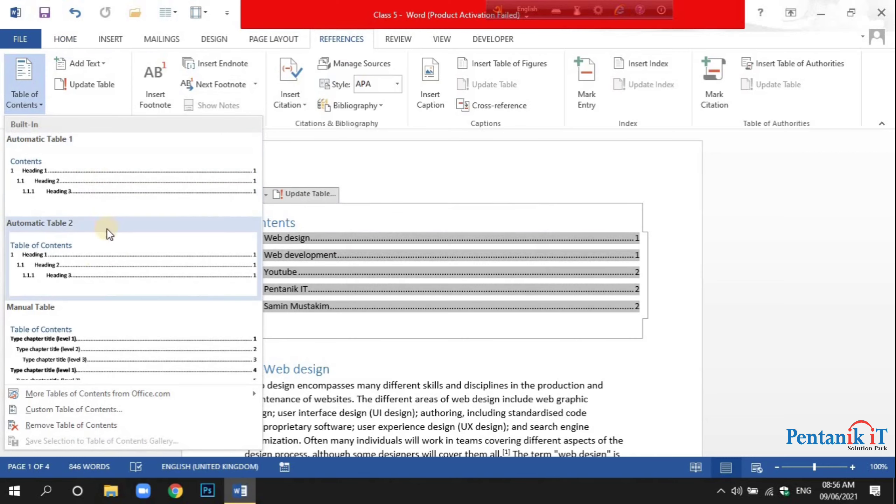
left_click(532, 351)
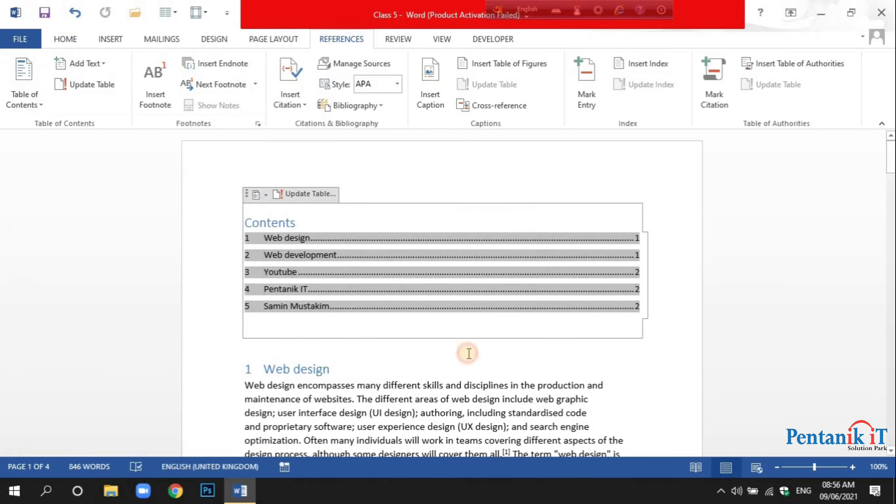
left_click(287, 349)
left_click(20, 84)
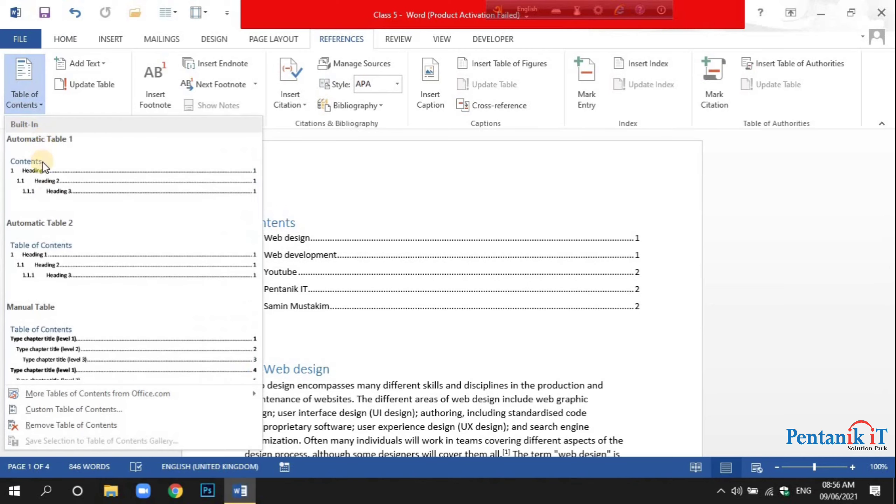
left_click(52, 243)
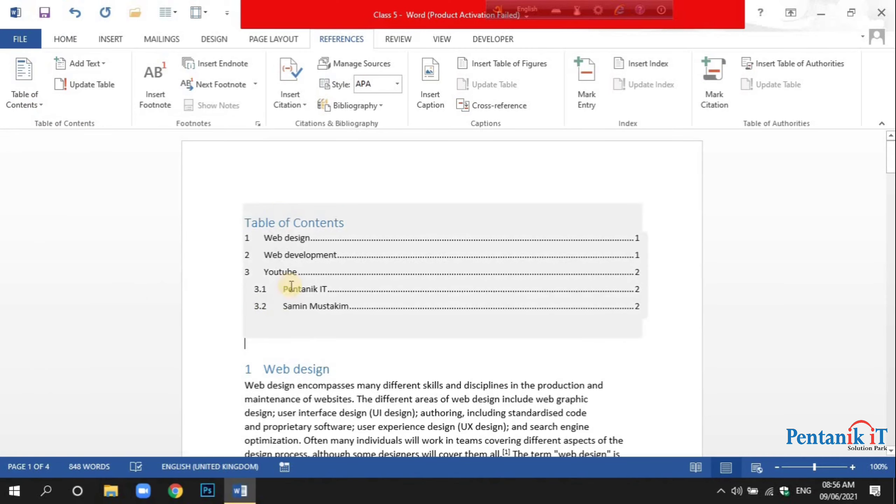
Replace it with the 'Contents'-titled Automatic Table 1, nesting Pentanik IT and Samin Mustakim under Youtube.
left_click(241, 233)
left_click(122, 212)
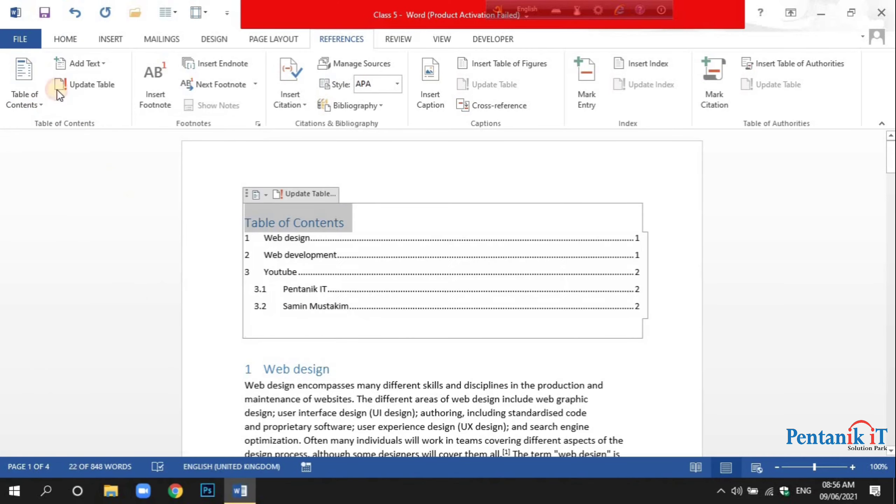
left_click(19, 79)
left_click(52, 173)
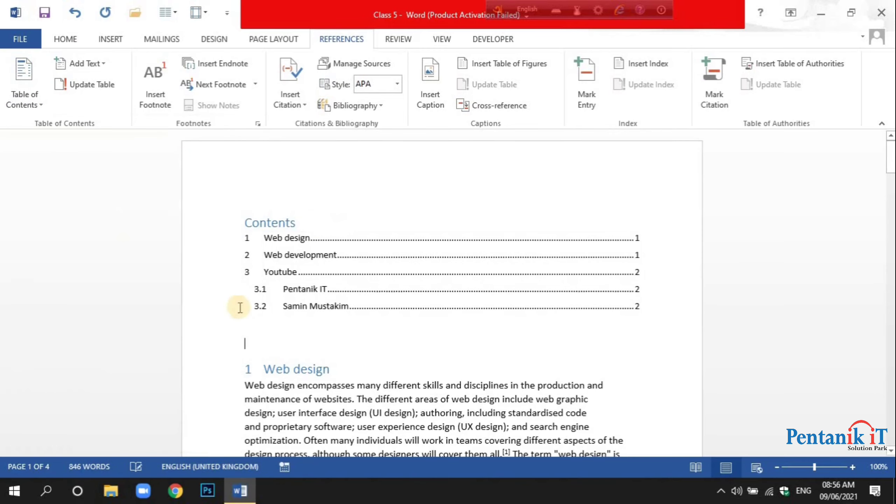
scroll(388, 352, "down", 10)
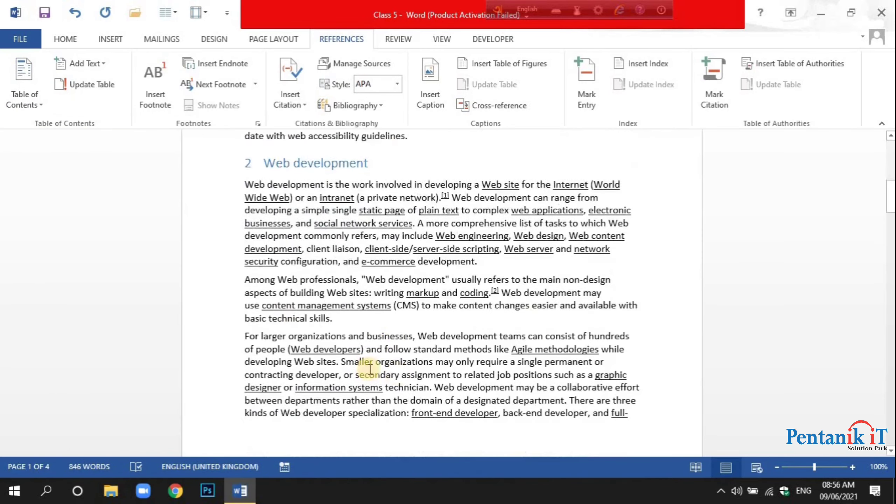
scroll(374, 326, "up", 10)
scroll(372, 325, "down", 14)
scroll(373, 325, "up", 14)
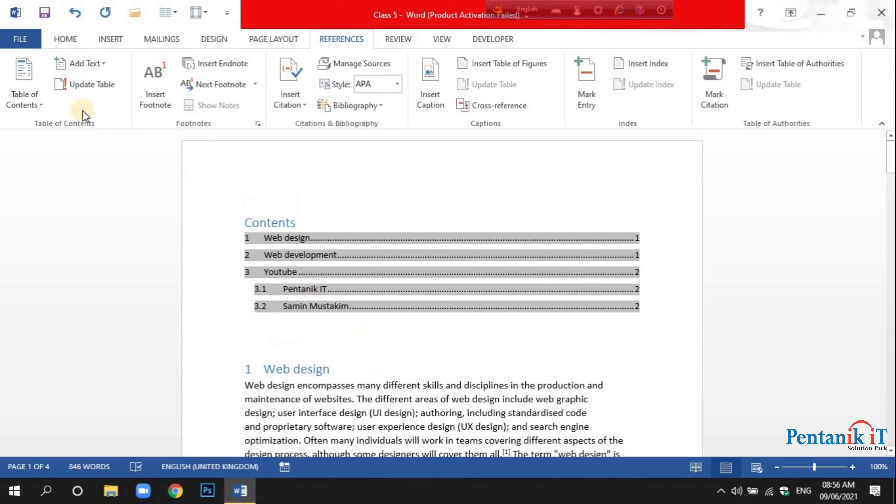
left_click(30, 81)
left_click(60, 181)
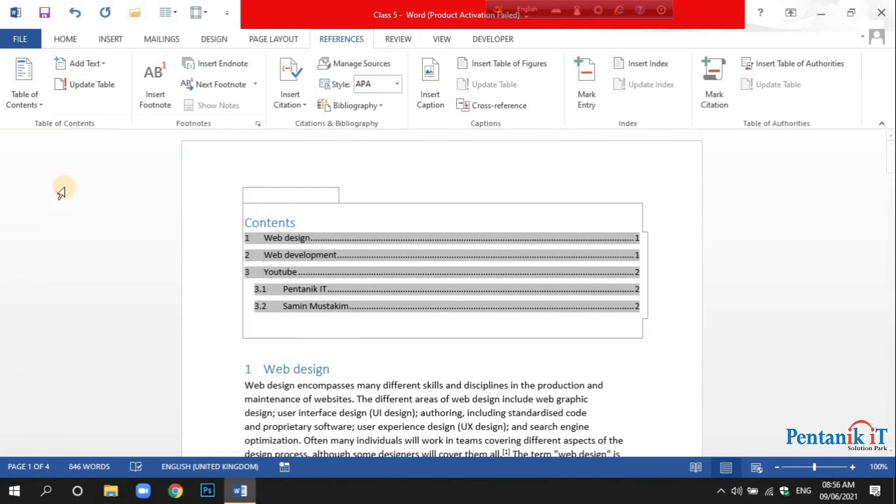
left_click(239, 252)
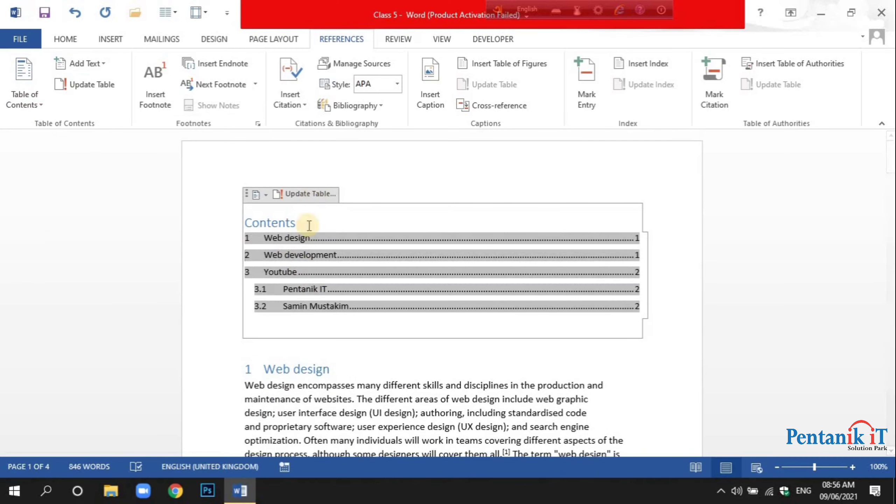
left_click_drag(258, 290, 259, 304)
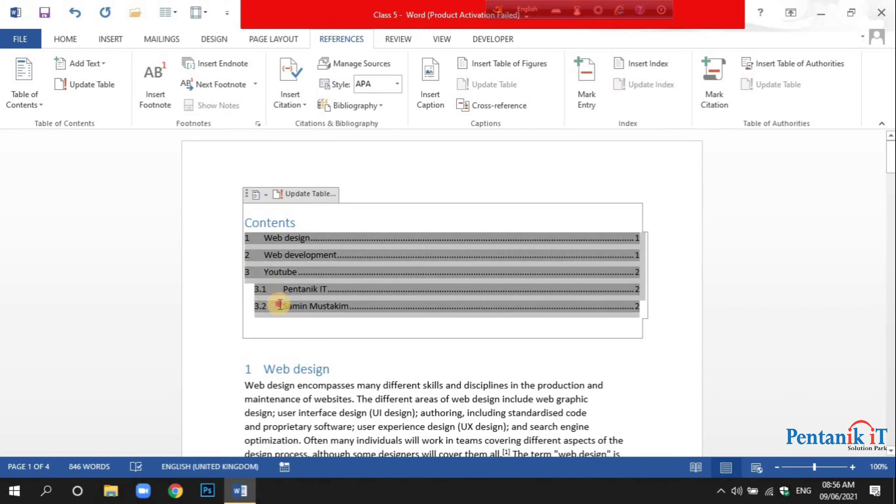
left_click(251, 272)
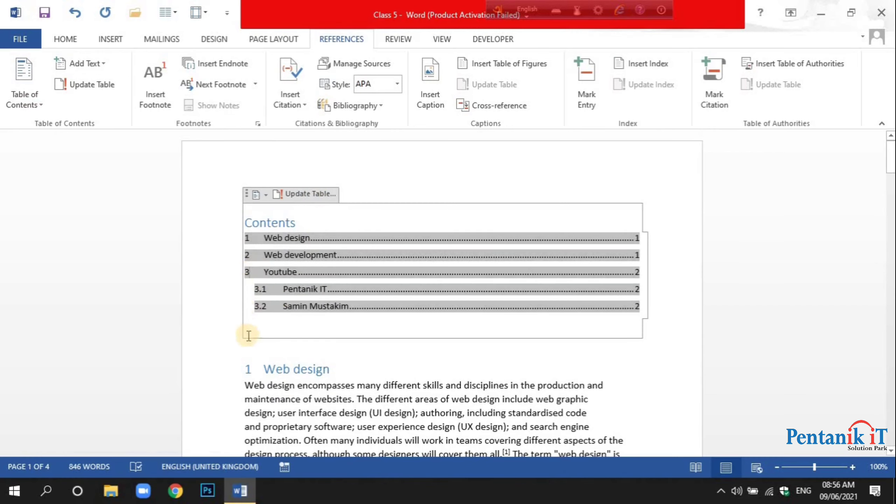
left_click(304, 194)
left_click(503, 268)
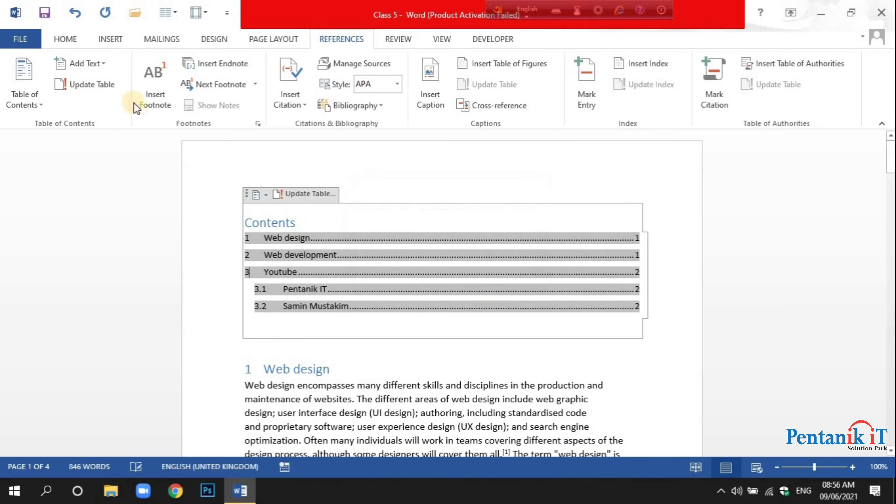
left_click(66, 39)
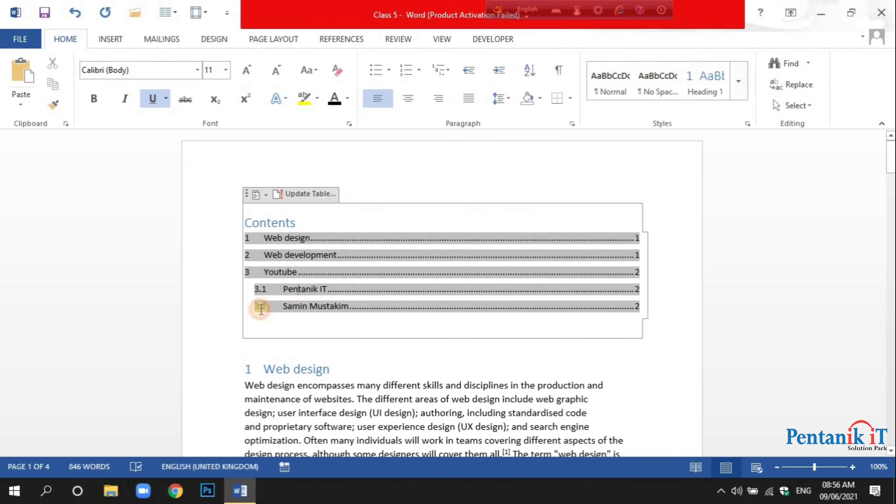
left_click(480, 411)
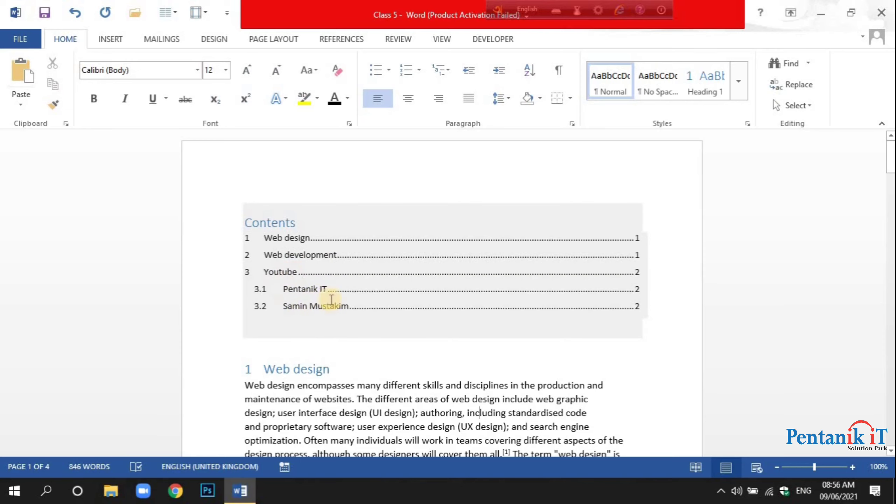
scroll(364, 319, "down", 10)
scroll(363, 318, "down", 10)
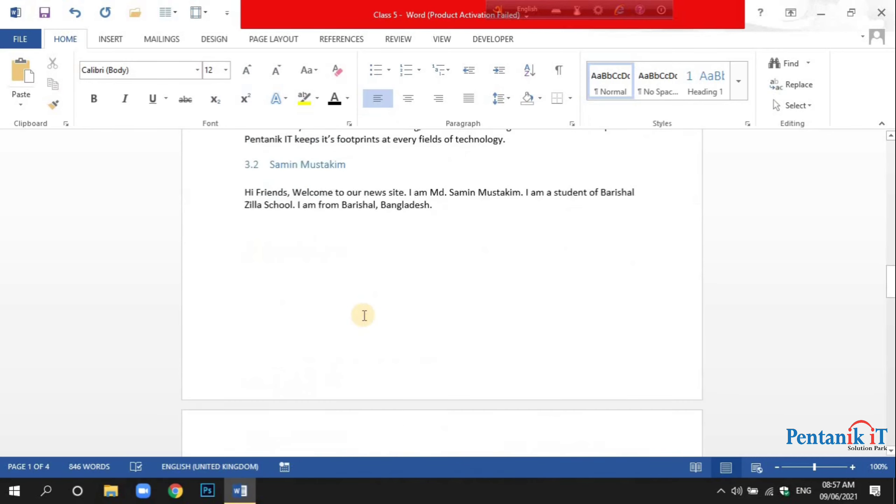
scroll(362, 311, "down", 5)
scroll(362, 310, "down", 5)
scroll(361, 310, "down", 5)
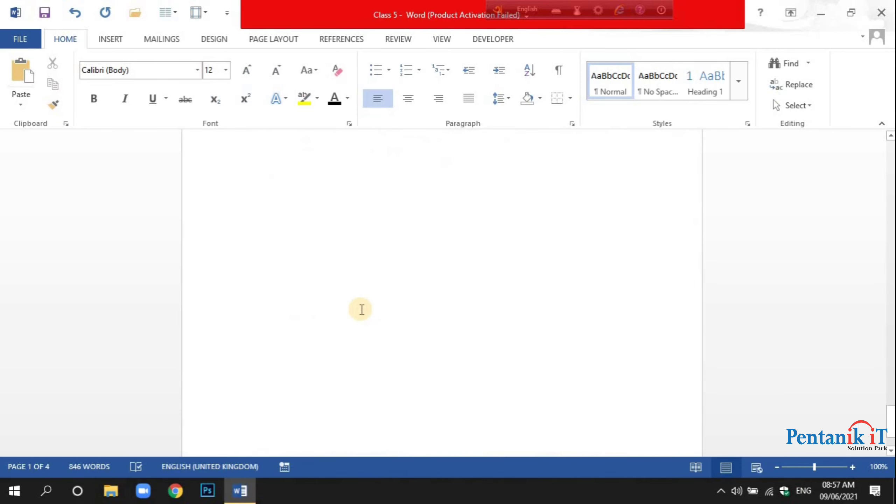
Put the cursor on the line below the website screenshot to begin the Search Engine list.
scroll(318, 307, "up", 5)
left_click(288, 344)
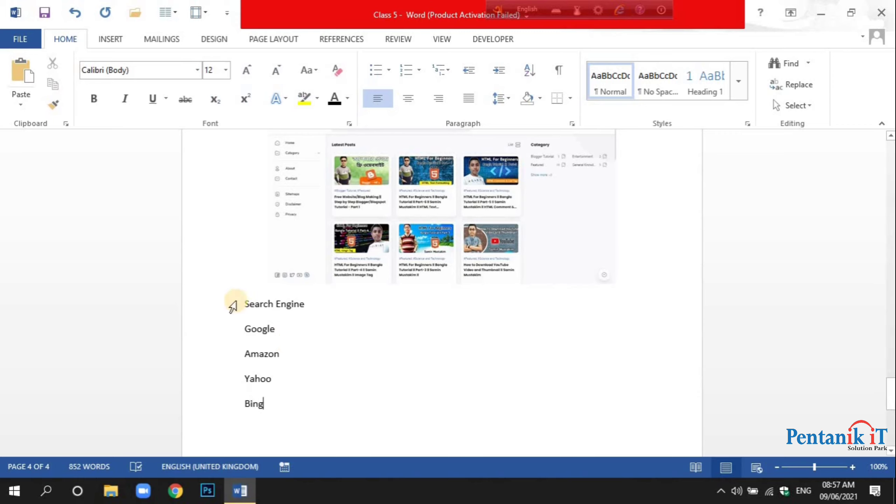
Apply the multilevel heading numbering to Search Engine (heading 4) and to the Google–Bing lines.
left_click_drag(243, 298, 311, 304)
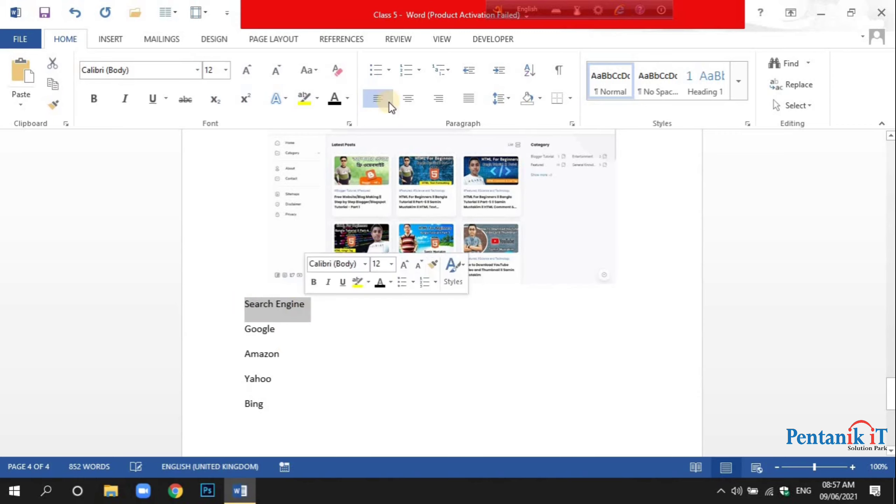
left_click(443, 70)
left_click(552, 263)
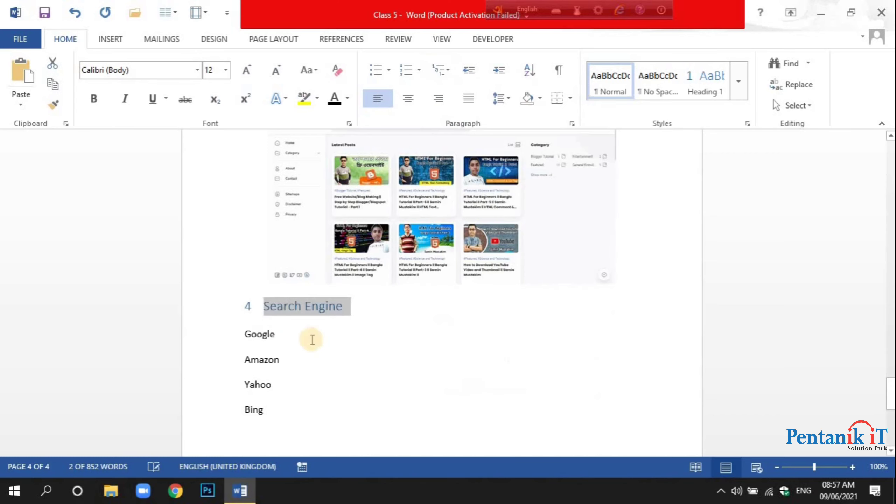
left_click_drag(249, 342, 268, 413)
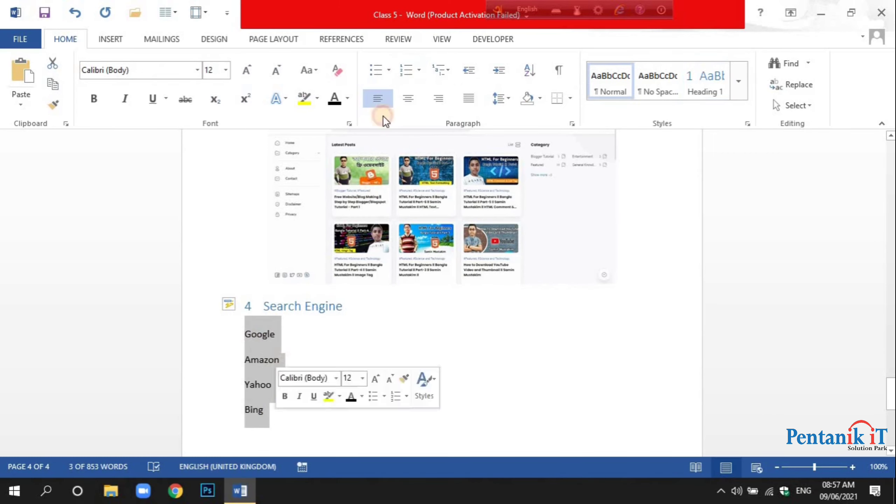
left_click(443, 70)
left_click(559, 266)
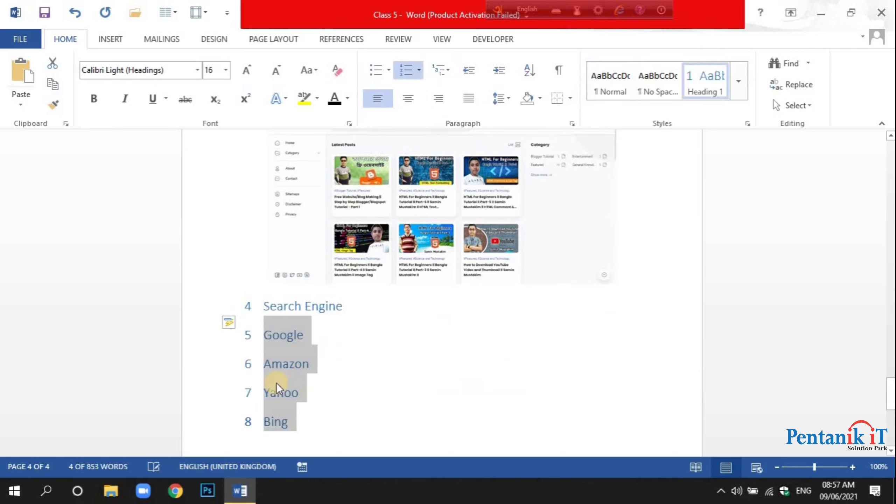
left_click(277, 392)
Demote Google, Amazon, Yahoo and Bing to subheadings 4.1, 4.2, 4.3 and 4.4.
left_click(261, 332)
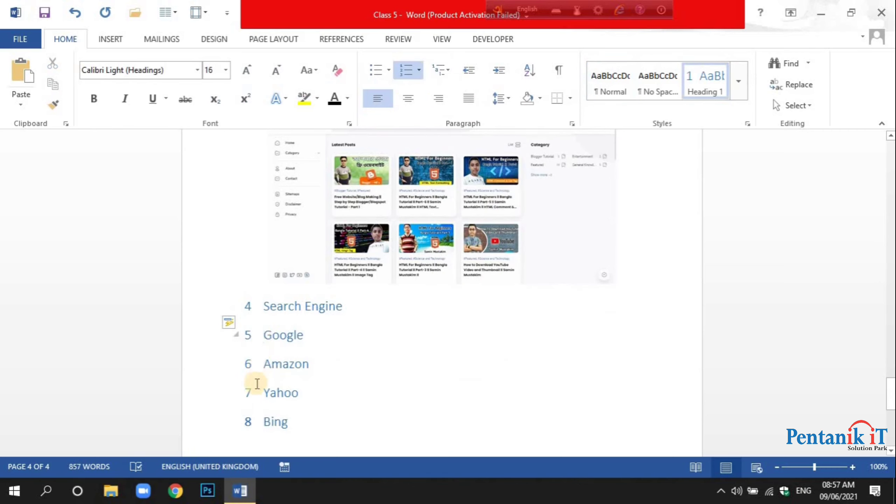
key("Tab")
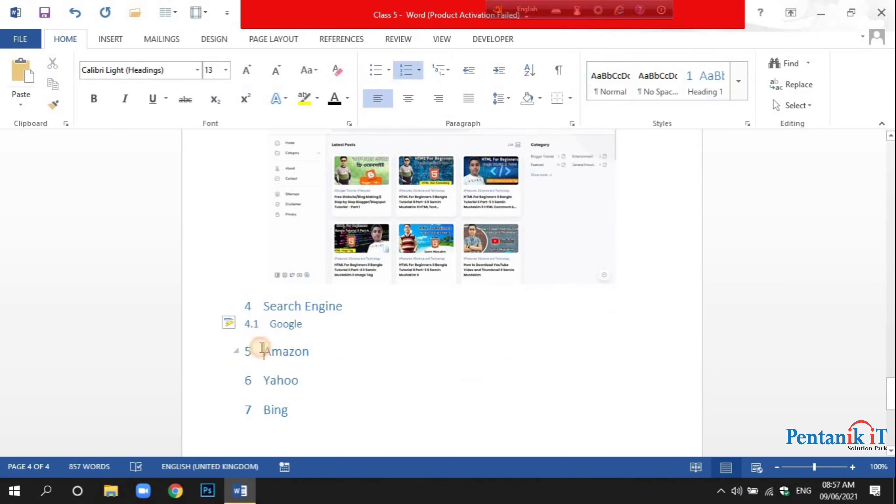
left_click(262, 349)
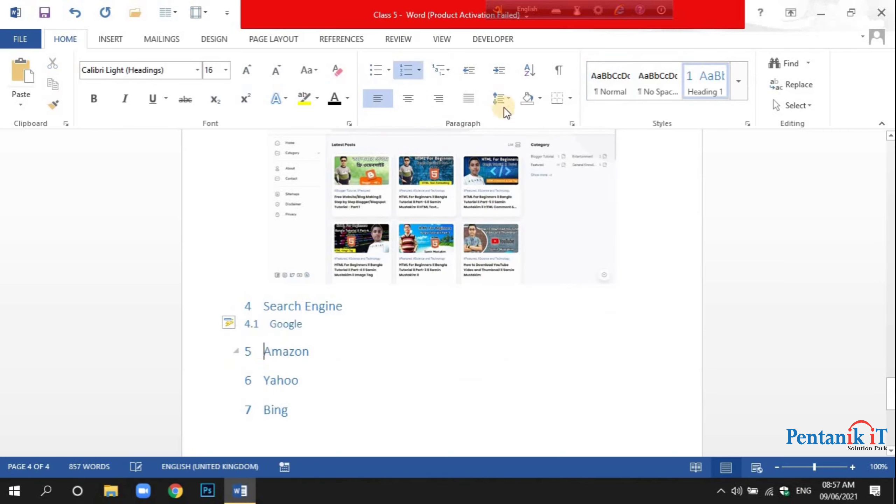
left_click(509, 73)
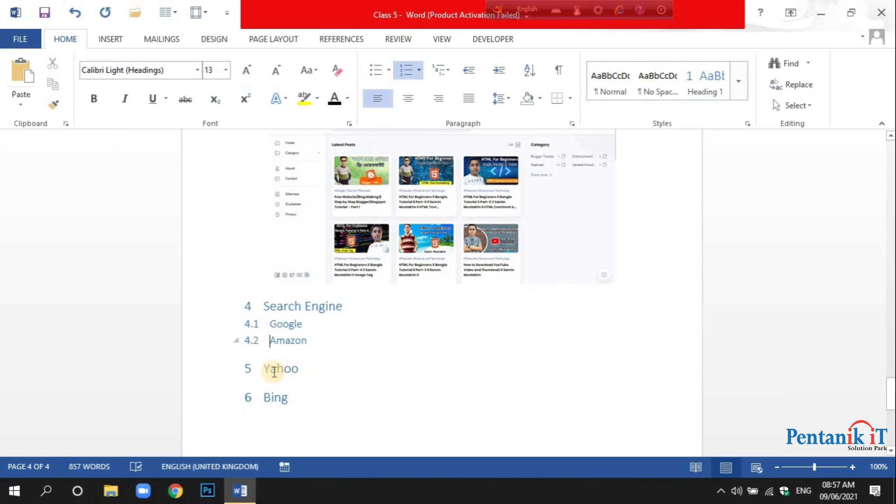
double_click(266, 367)
left_click(266, 368)
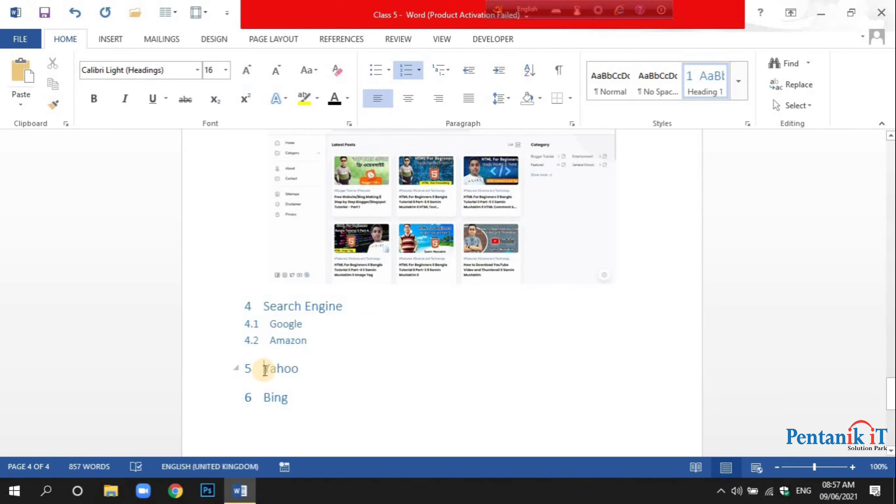
key("Tab")
left_click(266, 384)
key("Tab")
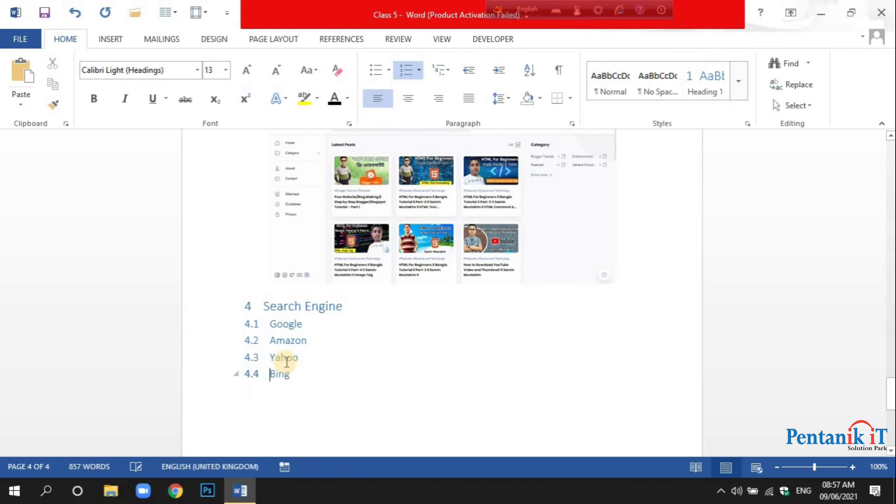
scroll(303, 352, "up", 3)
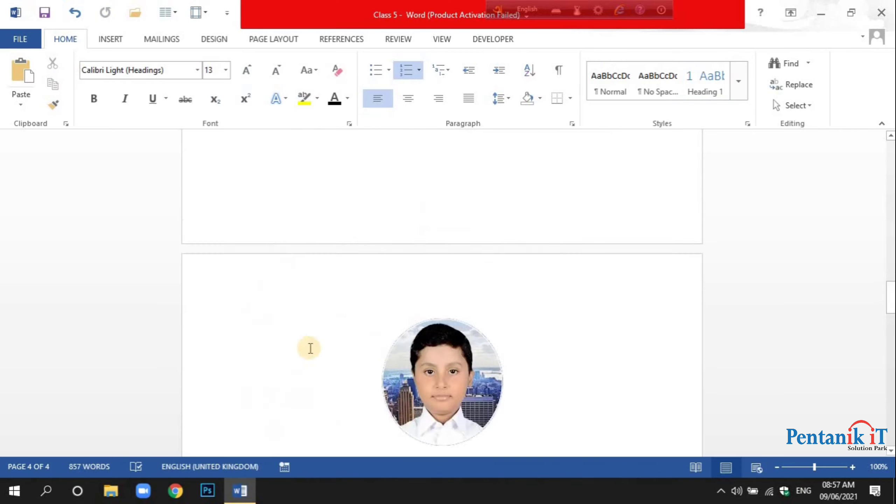
scroll(307, 350, "up", 15)
Update only the page numbers of the existing contents table.
scroll(312, 347, "up", 3)
left_click(335, 306)
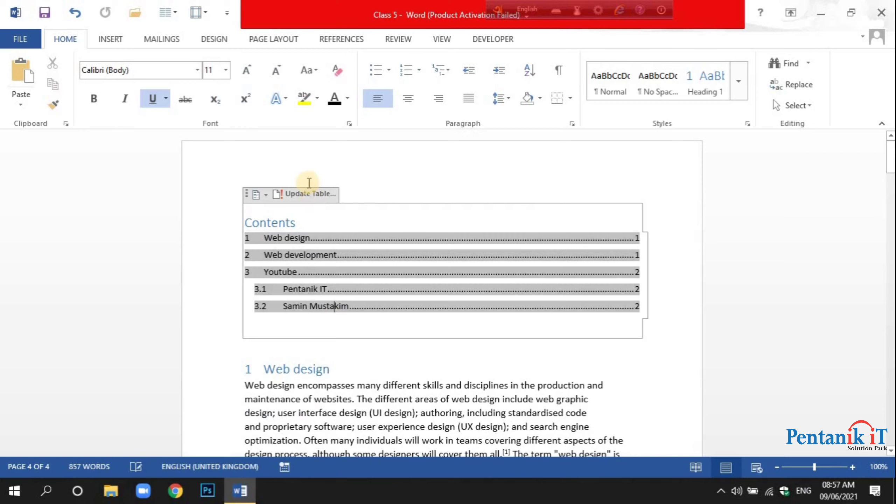
left_click(302, 200)
left_click(440, 261)
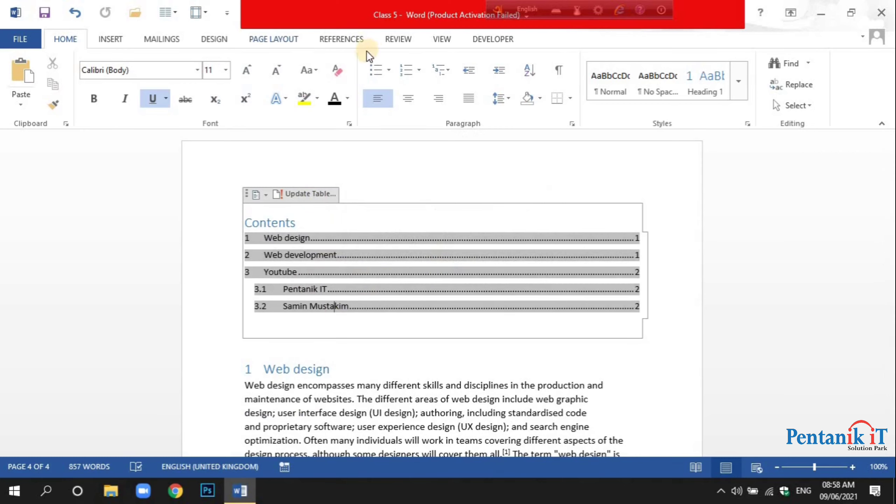
Regenerate the contents as a 'Contents'-titled automatic table and select its entries.
left_click(346, 41)
left_click(12, 95)
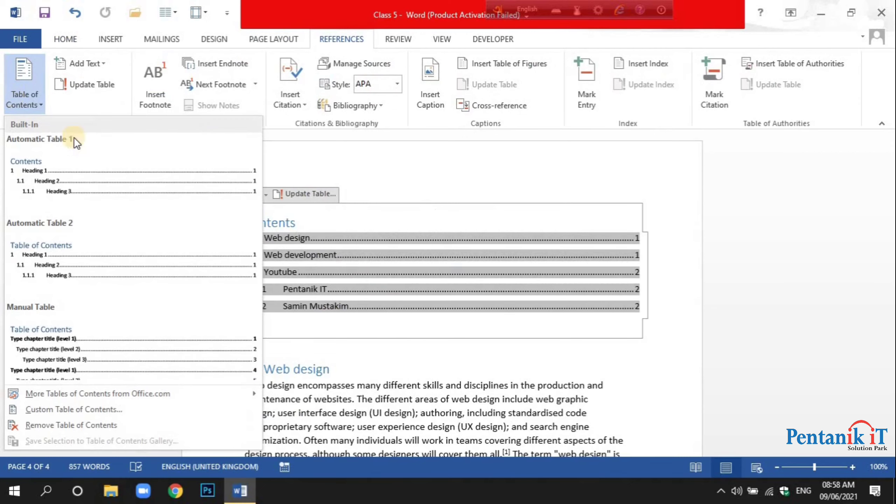
left_click(80, 171)
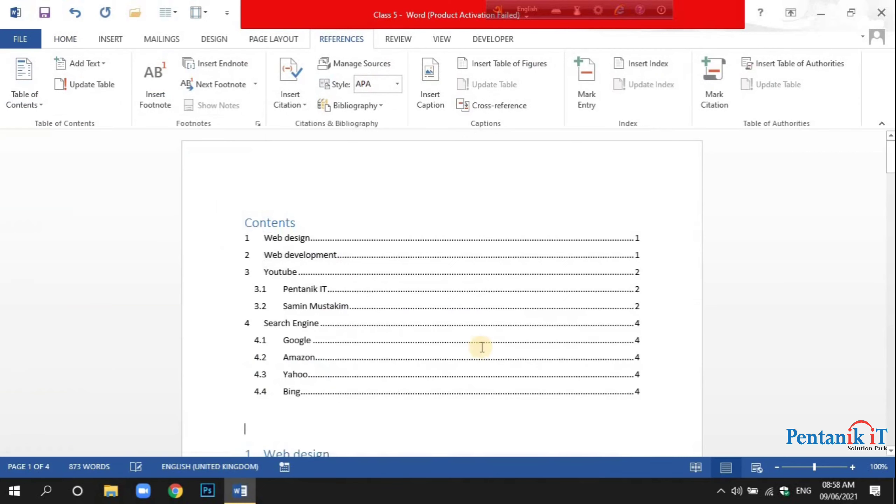
scroll(138, 274, "down", 3)
scroll(334, 304, "up", 2)
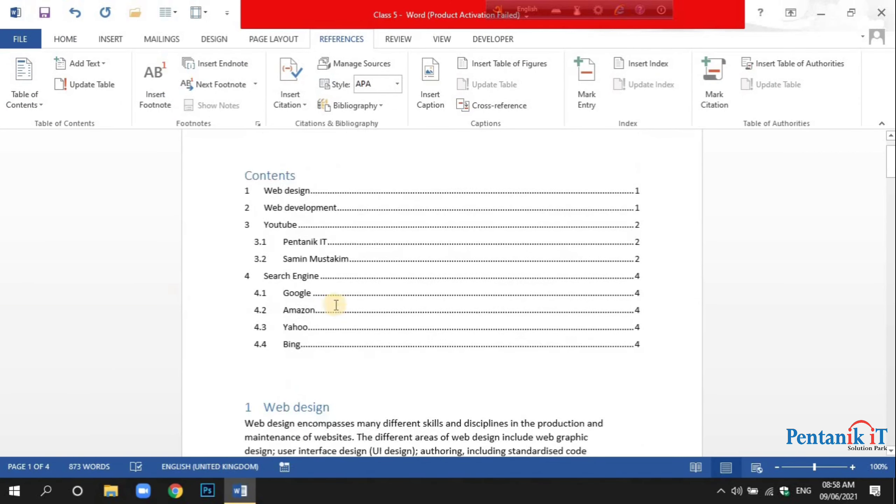
scroll(240, 324, "up", 1)
left_click(265, 326)
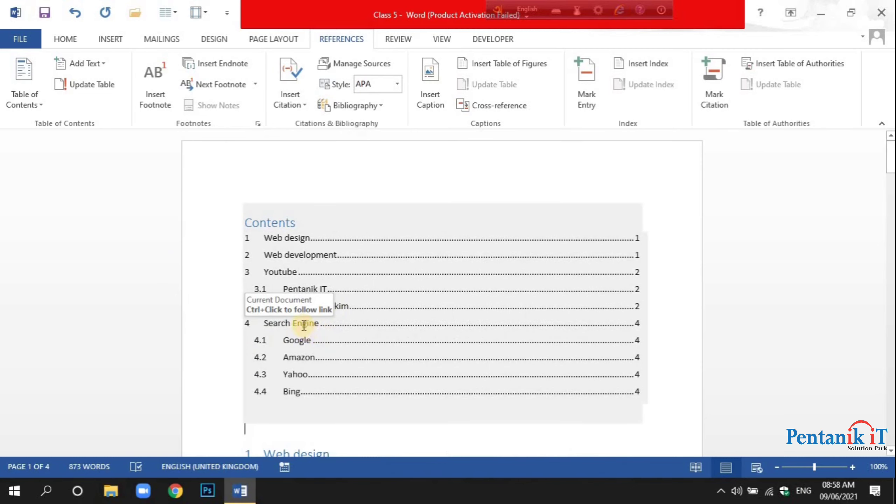
left_click_drag(304, 326, 296, 372)
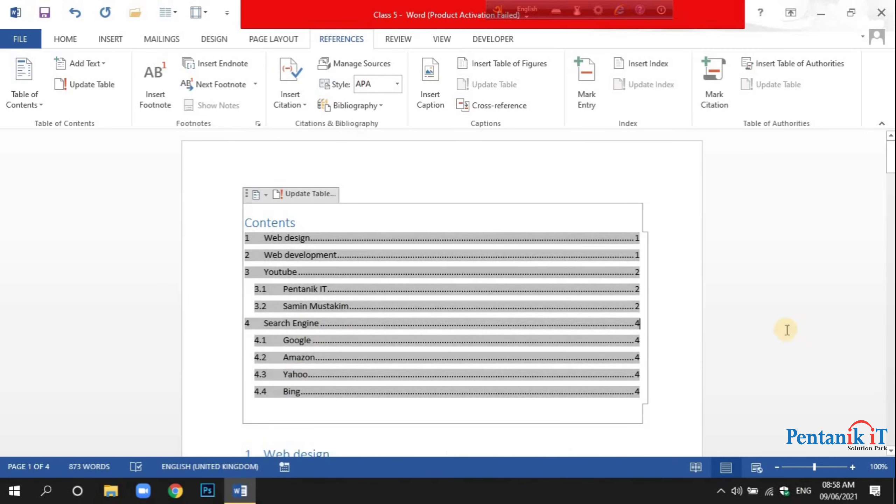
Try the 'Table of Contents'-titled style, then switch back to the 'Contents' style.
left_click(14, 103)
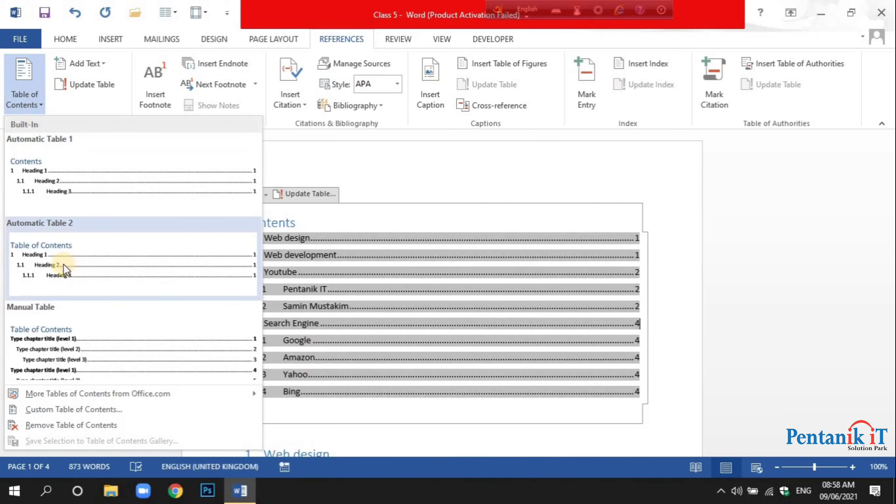
left_click(94, 255)
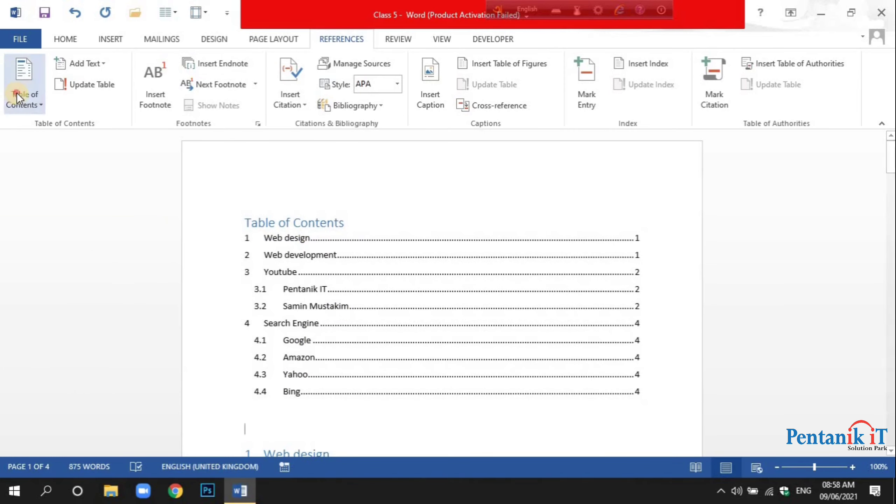
left_click(16, 92)
left_click(48, 163)
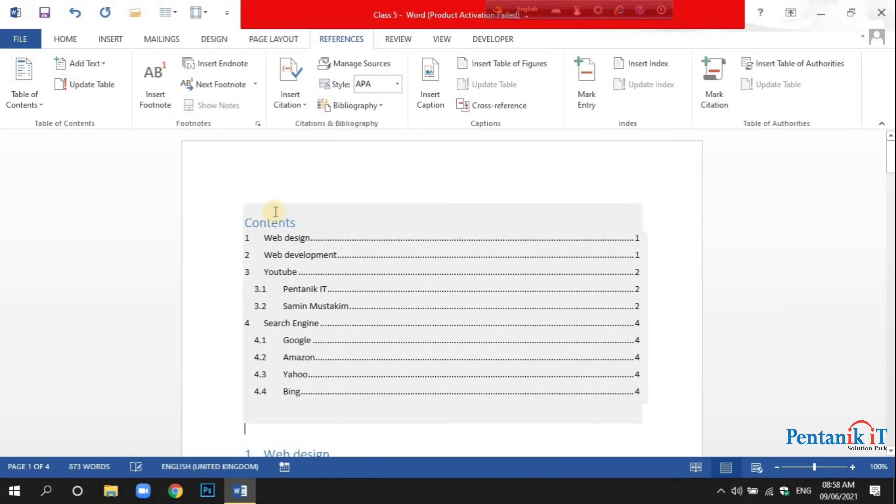
Insert the manual table of contents and select its first placeholder chapter entry.
left_click(25, 102)
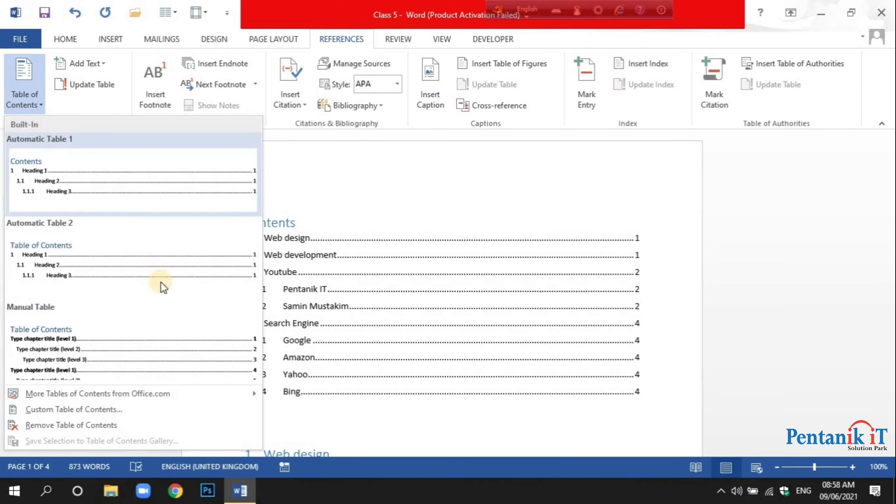
left_click(164, 343)
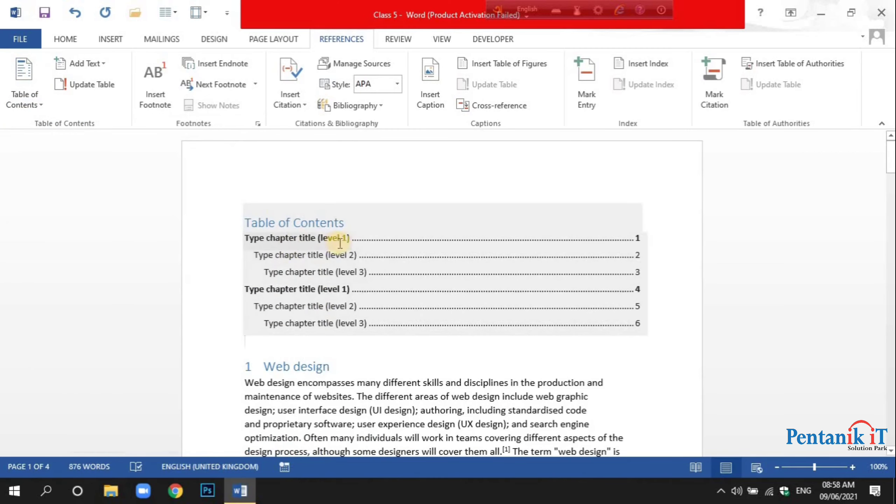
left_click(272, 241)
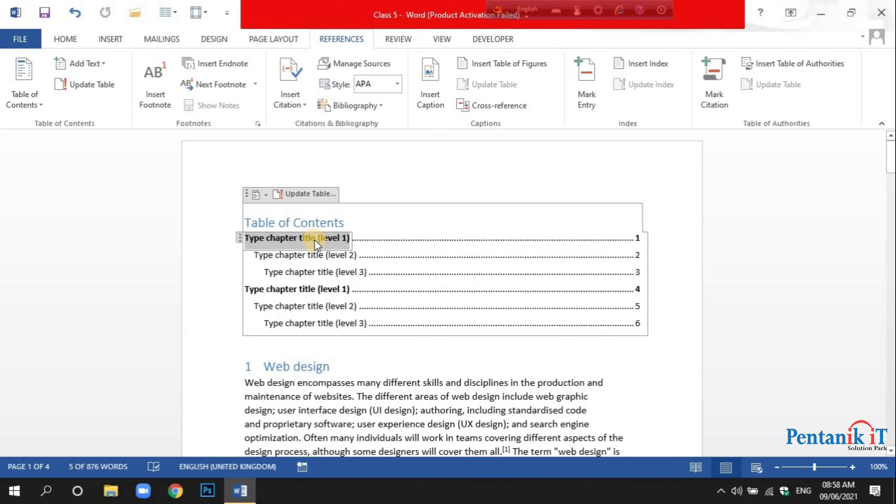
scroll(370, 300, "down", 3)
scroll(362, 262, "up", 3)
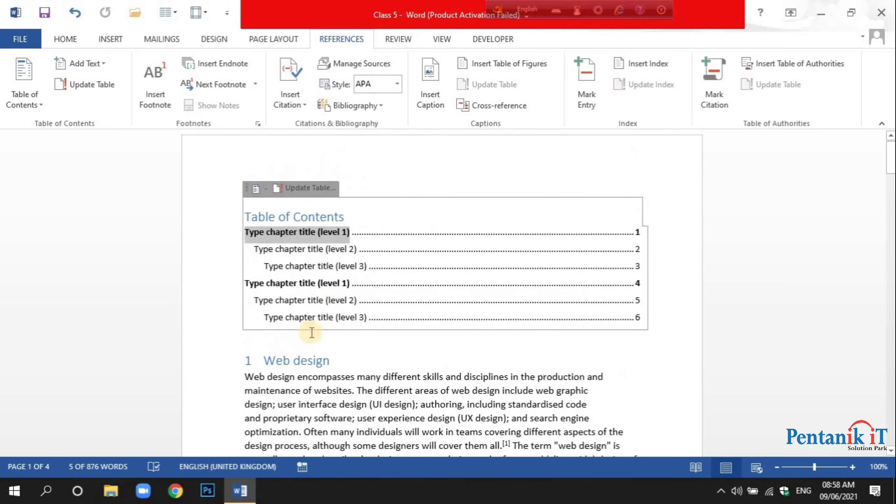
Replace the manual table with an automatic contents table listing all headings and subheadings 4.1–4.4.
left_click(14, 67)
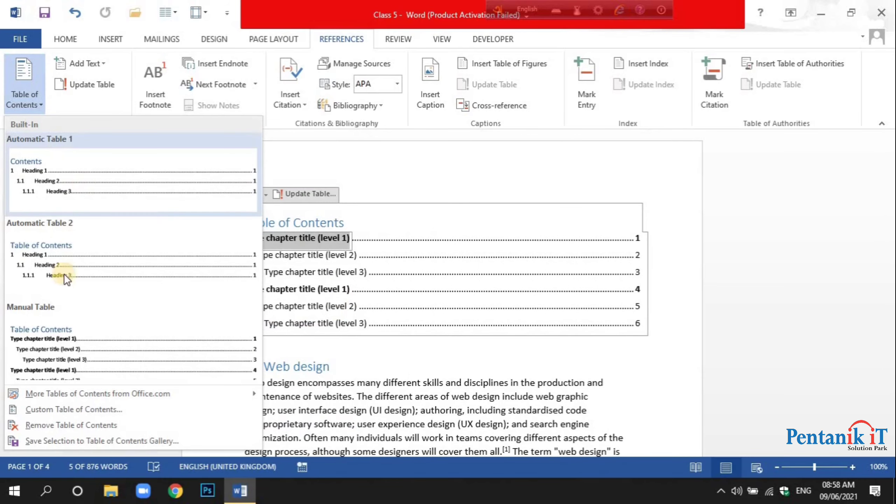
left_click(554, 290)
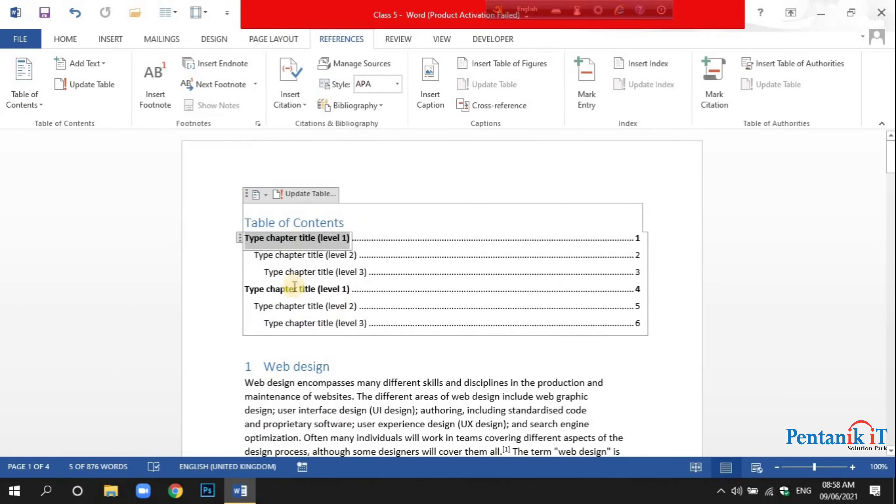
left_click(34, 91)
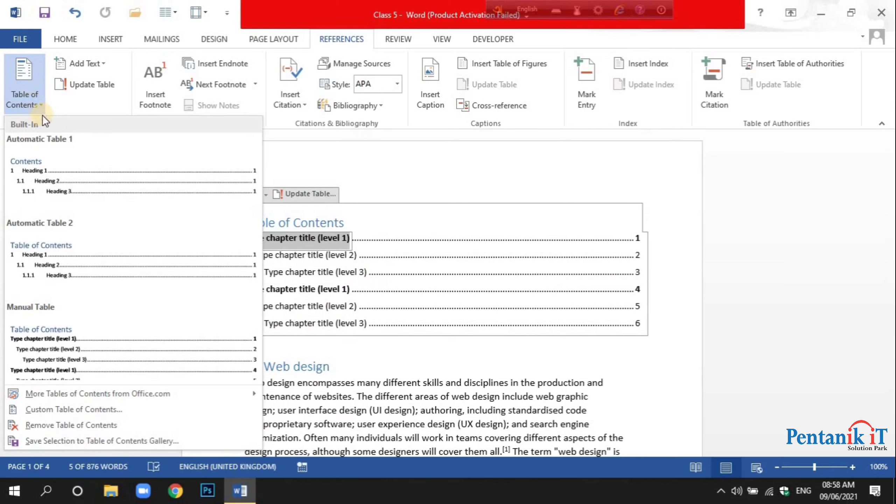
left_click(87, 239)
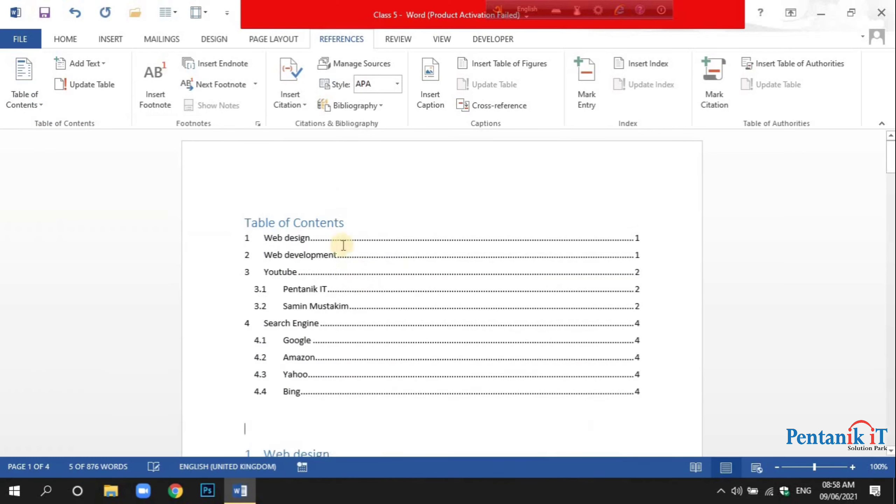
left_click(67, 41)
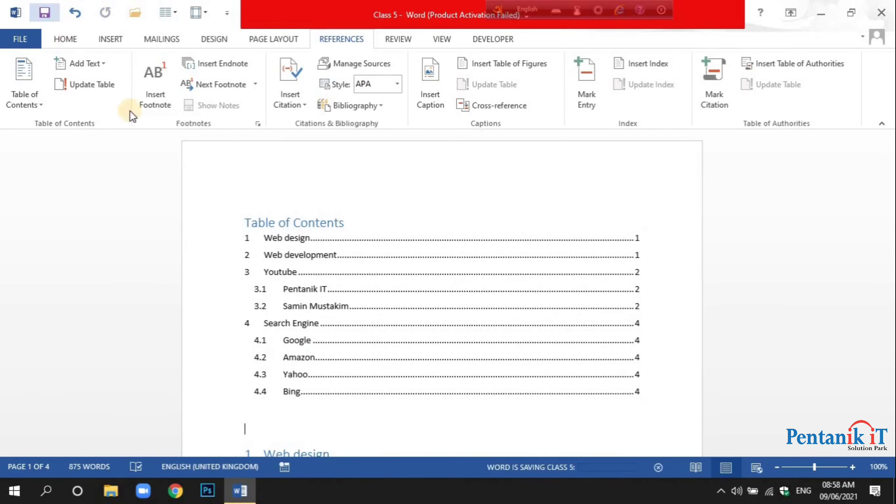
Move from the Table of Contents down through the body text to the section 3 subheadings.
scroll(410, 281, "down", 7)
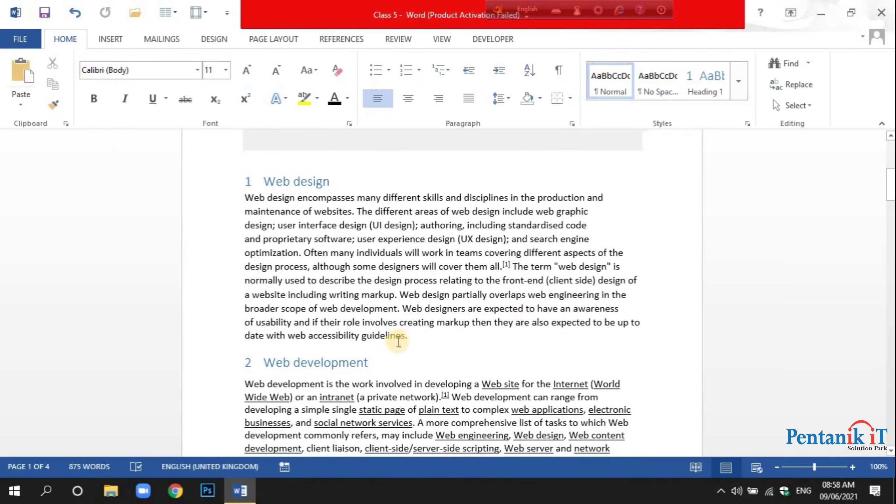
scroll(396, 334, "up", 6)
left_click(180, 289)
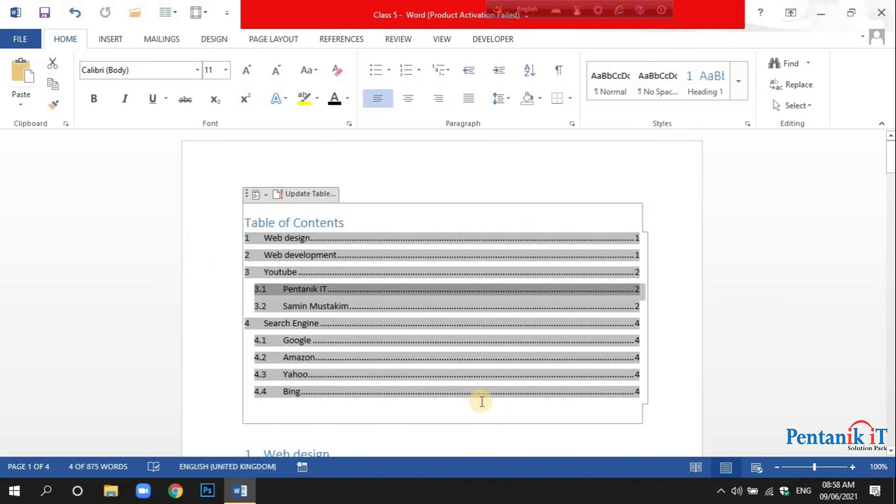
scroll(461, 402, "down", 3)
left_click(461, 402)
left_click(857, 372)
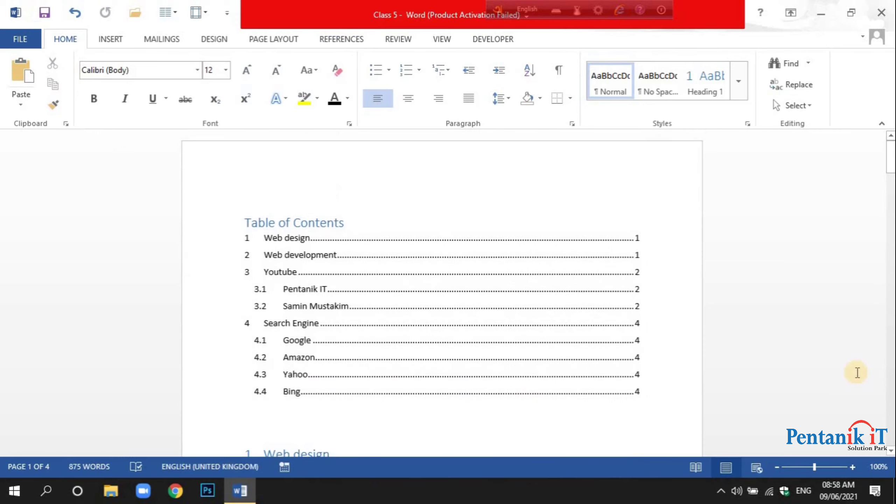
scroll(857, 373, "down", 3)
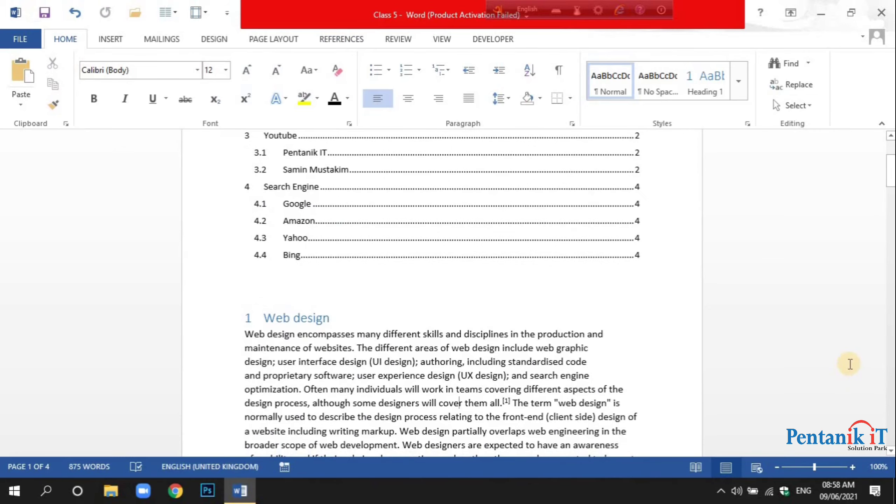
scroll(850, 365, "down", 5)
scroll(846, 342, "down", 4)
scroll(846, 342, "down", 6)
scroll(846, 341, "down", 5)
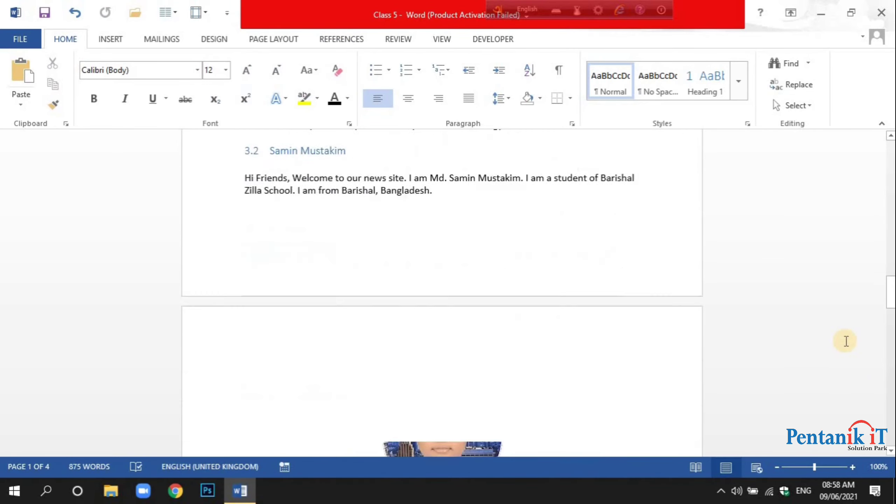
scroll(840, 340, "up", 6)
Select the 3.2 subheading, try recolouring it, then undo the colour change.
left_click(351, 383)
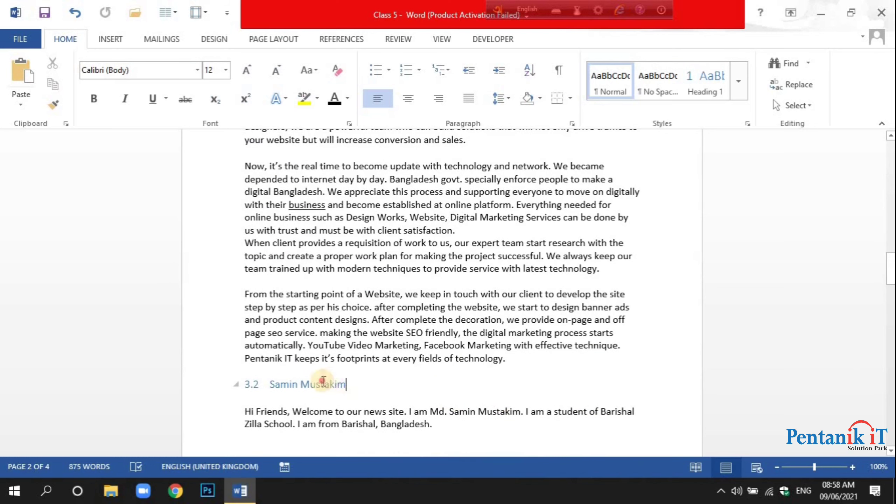
triple_click(279, 383)
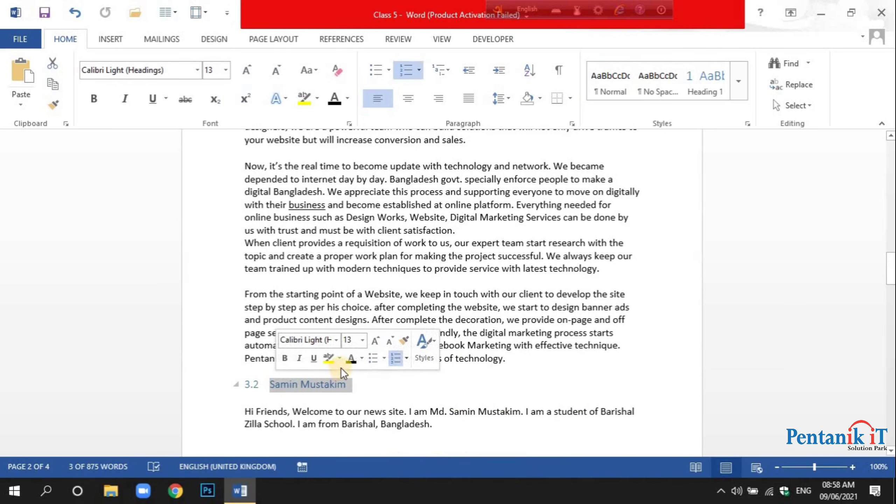
left_click(339, 106)
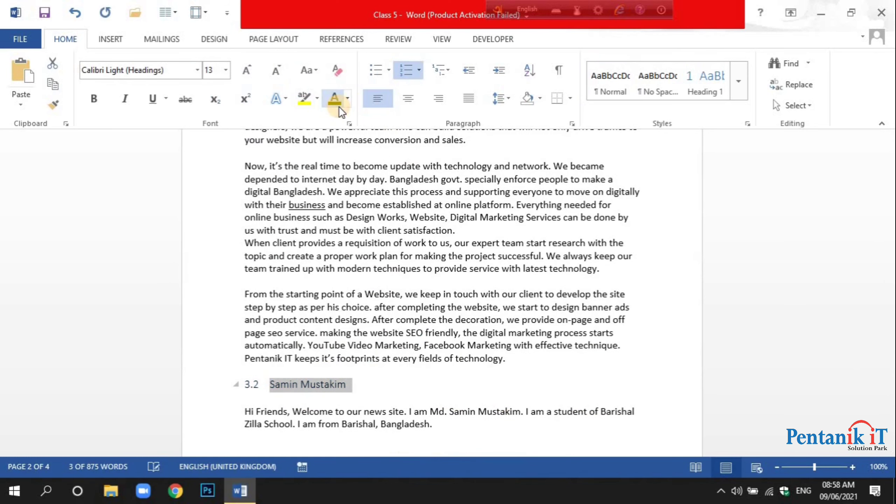
left_click(75, 13)
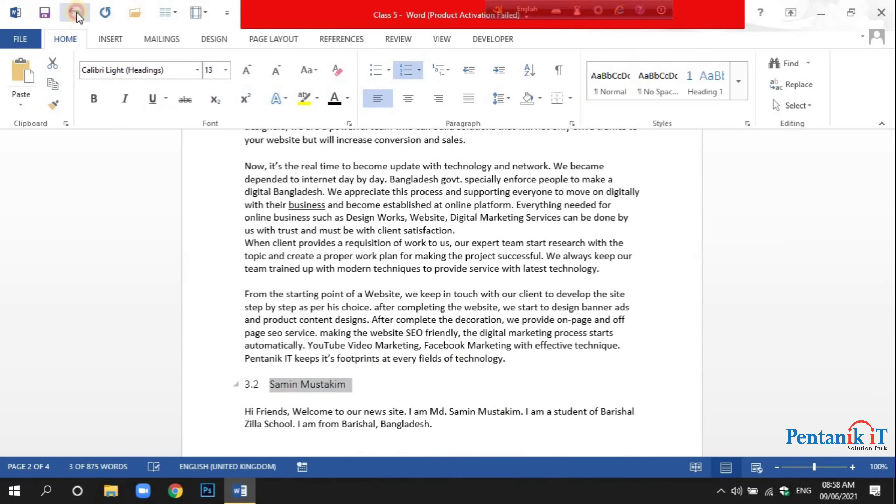
left_click(357, 319)
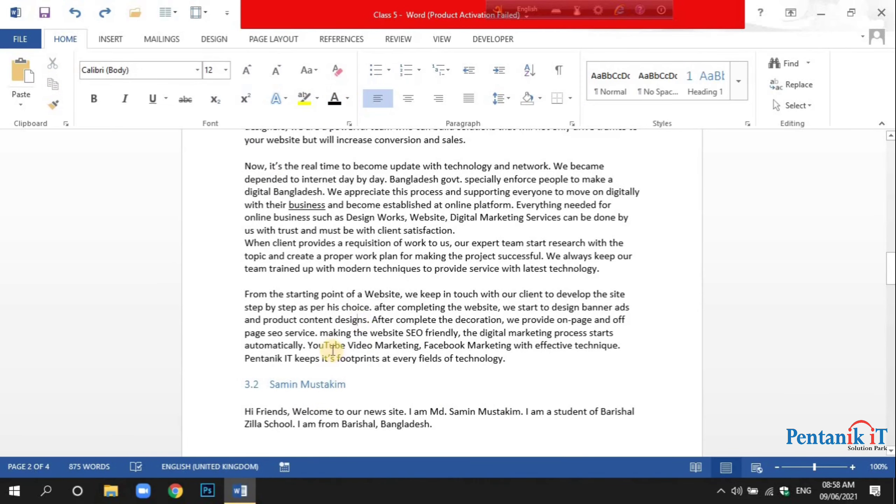
Set the Search Engine heading and its Google–Bing subheadings to Calibri, size 12.
scroll(332, 348, "up", 10)
scroll(330, 344, "up", 6)
scroll(330, 344, "down", 2)
scroll(330, 345, "down", 2)
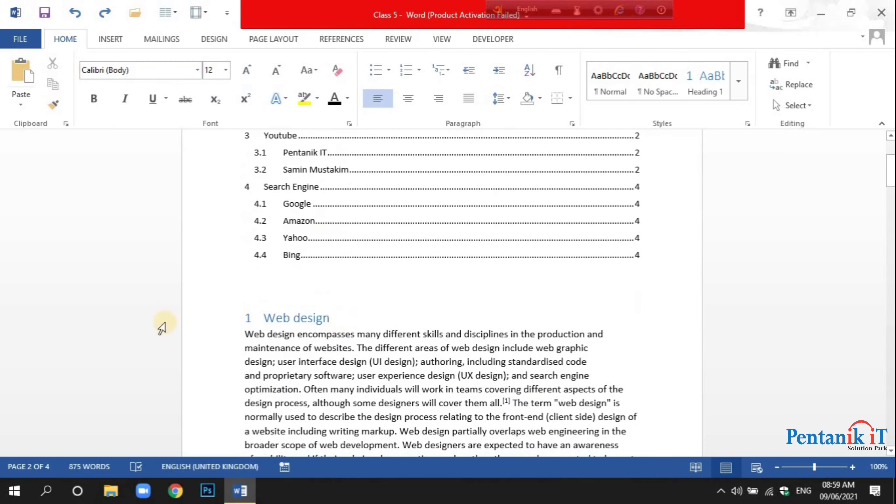
scroll(182, 394, "down", 7)
scroll(194, 387, "down", 8)
scroll(212, 377, "down", 7)
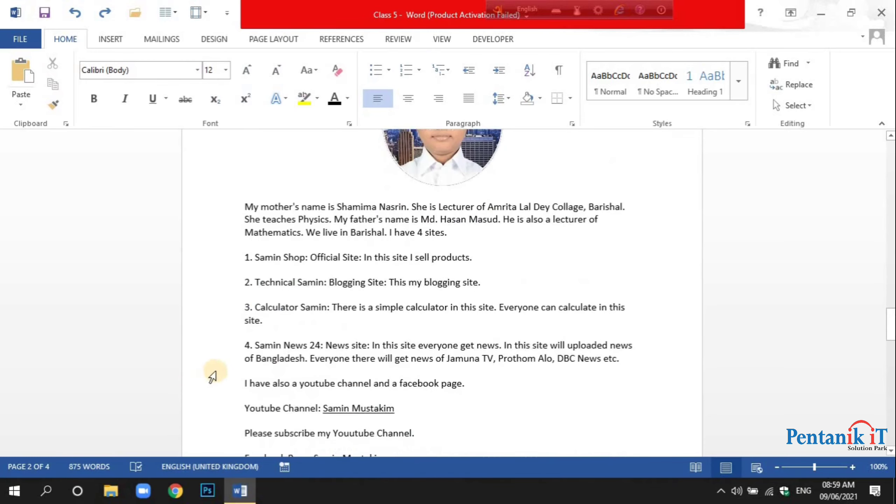
scroll(213, 377, "down", 10)
scroll(268, 328, "down", 5)
left_click(254, 169)
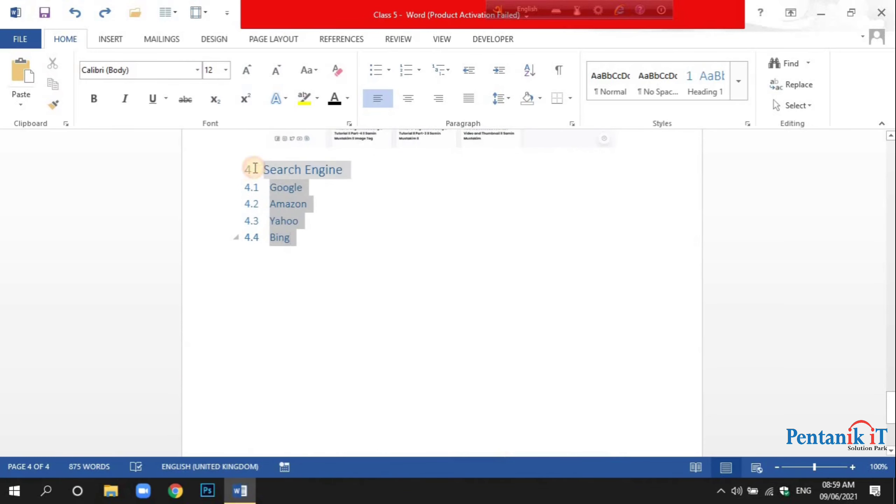
left_click(197, 71)
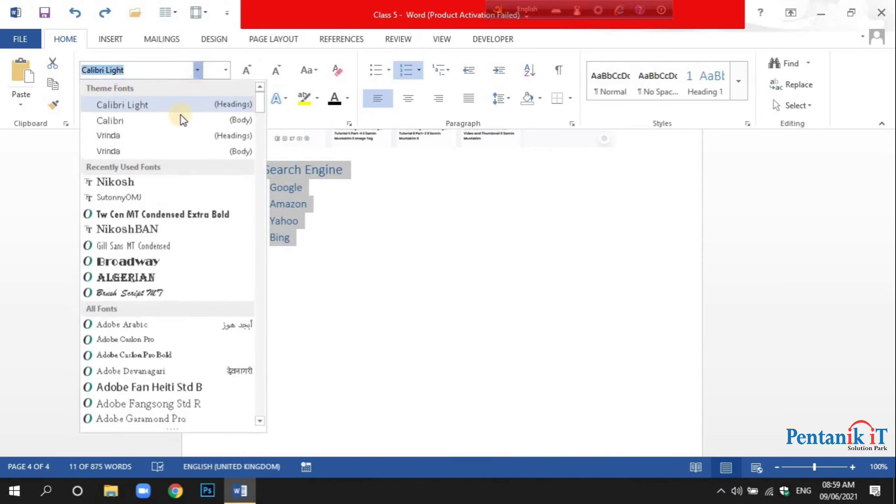
left_click(177, 121)
left_click(225, 70)
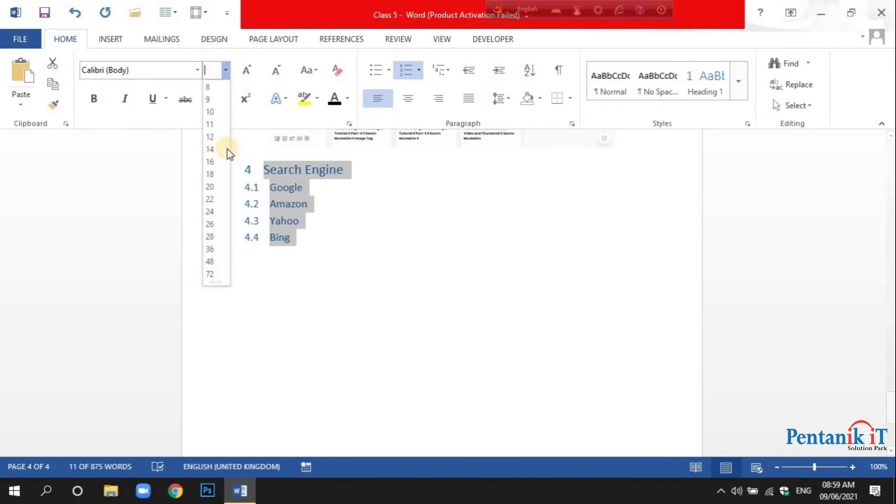
left_click(214, 137)
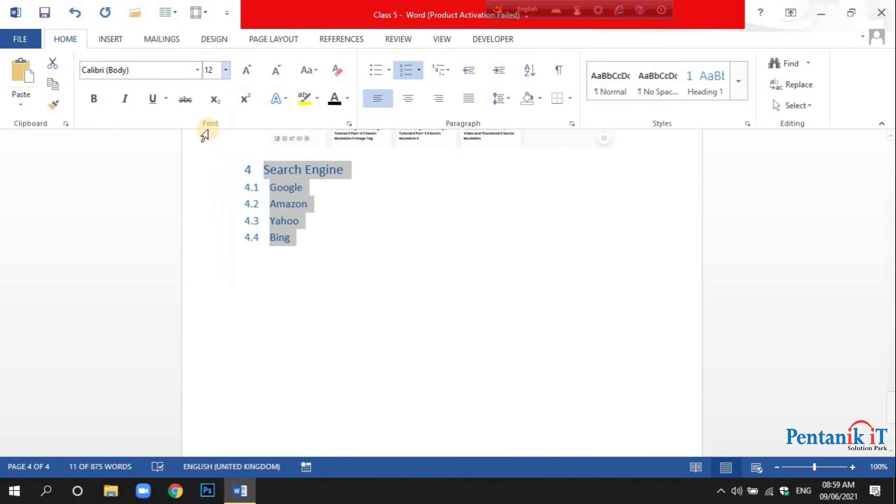
Save the document and scroll back up toward the Table of Contents.
left_click(44, 12)
left_click(315, 222)
scroll(314, 222, "up", 10)
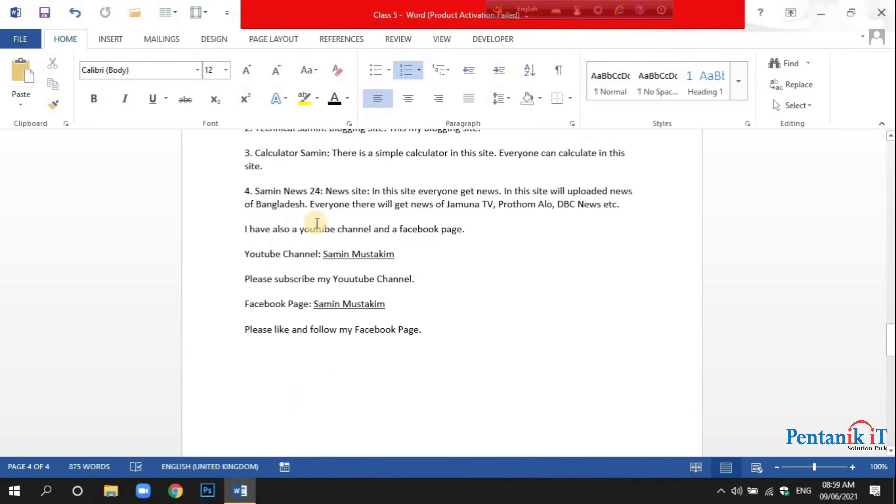
scroll(317, 223, "up", 10)
scroll(317, 223, "up", 15)
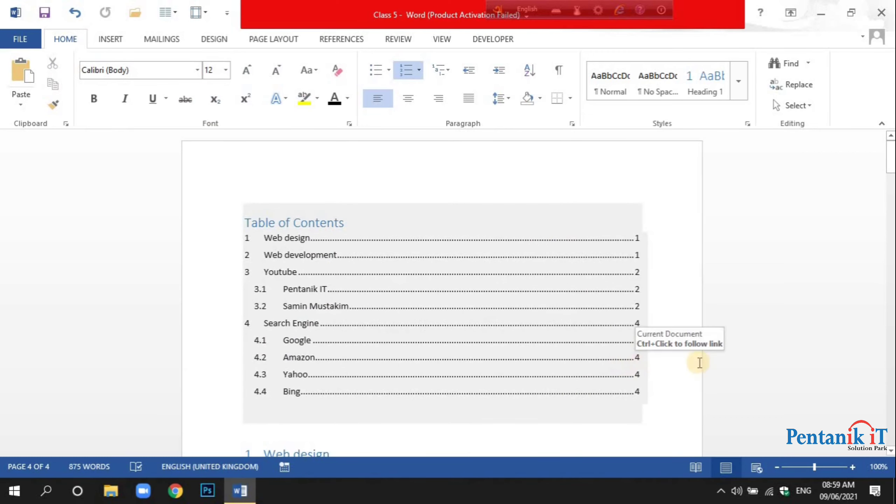
left_click(700, 397)
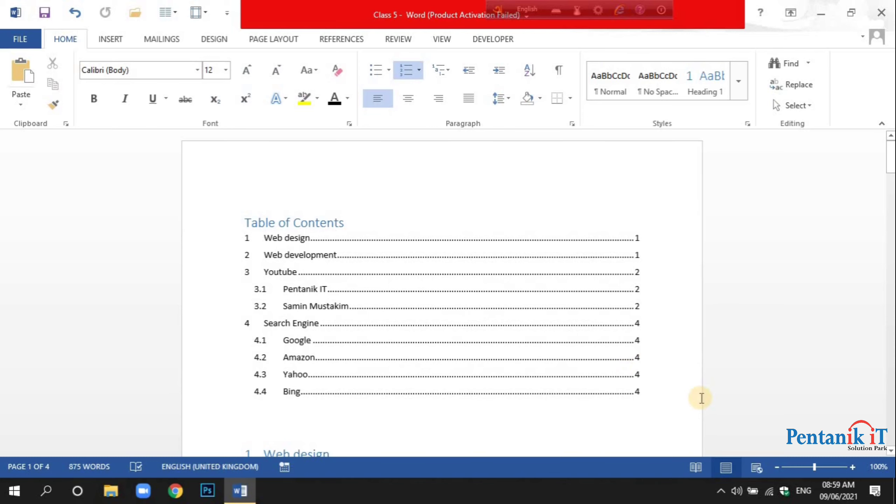
scroll(701, 399, "down", 3)
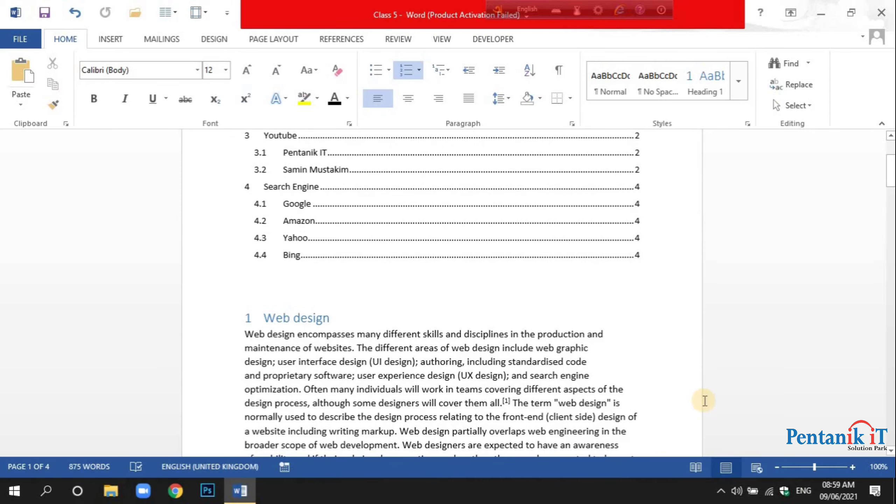
scroll(703, 400, "up", 3)
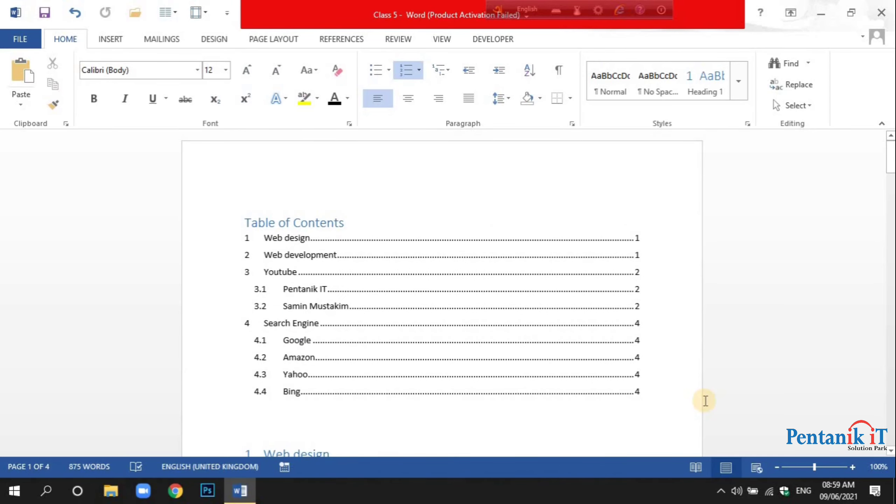